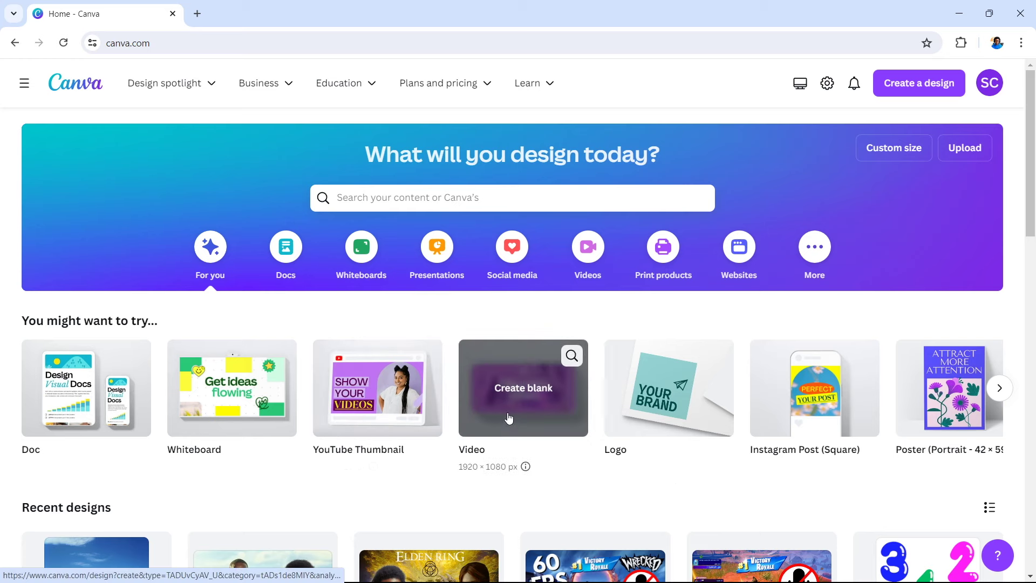
Scroll the 'You might want to try' carousel until the 1080 × 1920 Mobile Video card shows.
{"action": "scroll", "coordinate": [565, 414], "scroll_direction": "right", "scroll_amount": 5}
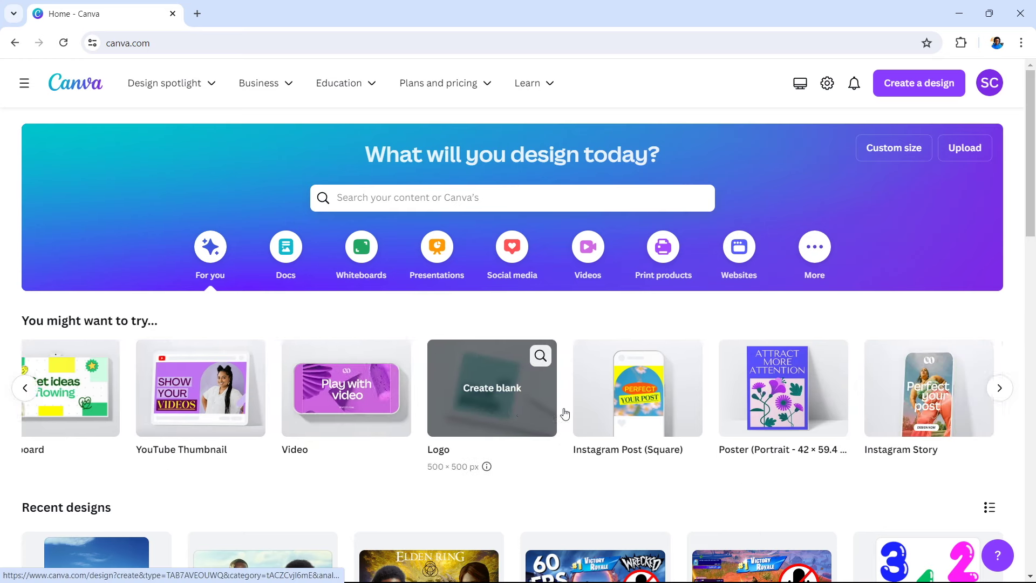
{"action": "scroll", "coordinate": [564, 413], "scroll_direction": "right", "scroll_amount": 2}
{"action": "scroll", "coordinate": [565, 412], "scroll_direction": "right", "scroll_amount": 2}
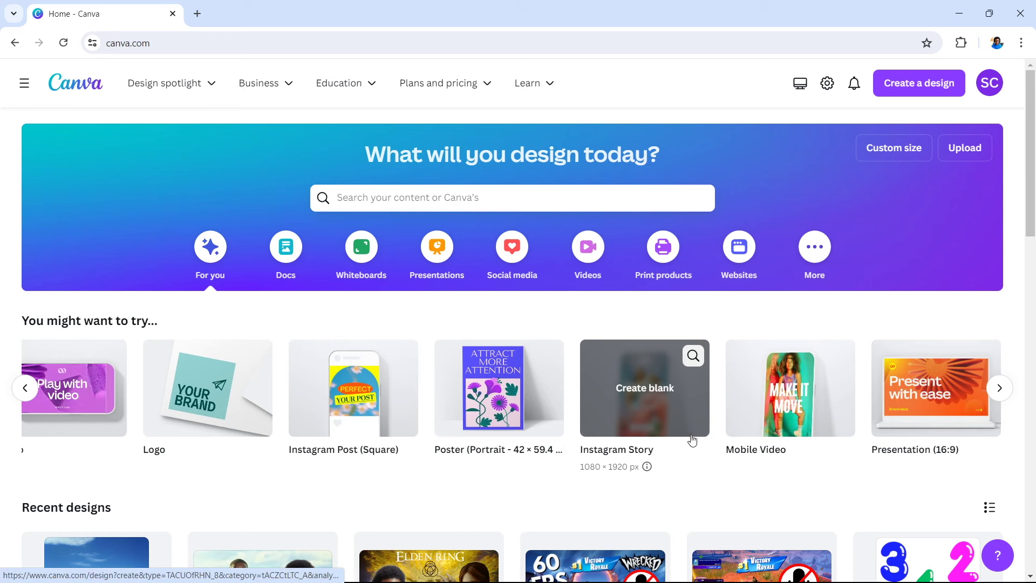
Create a blank Mobile Video design.
{"action": "left_click", "coordinate": [747, 435]}
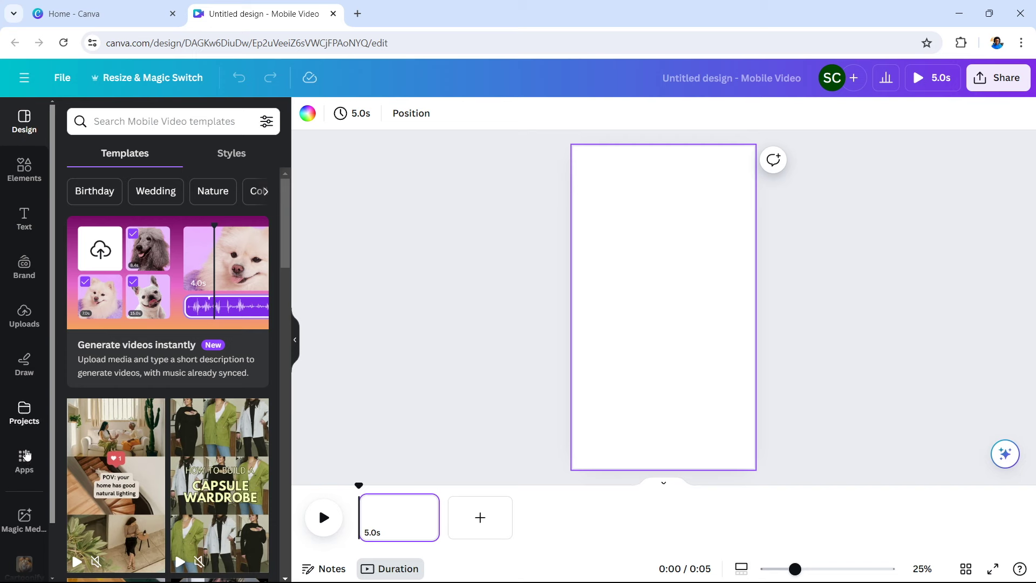
Show the Canva apps library beside the design.
{"action": "left_click", "coordinate": [24, 462]}
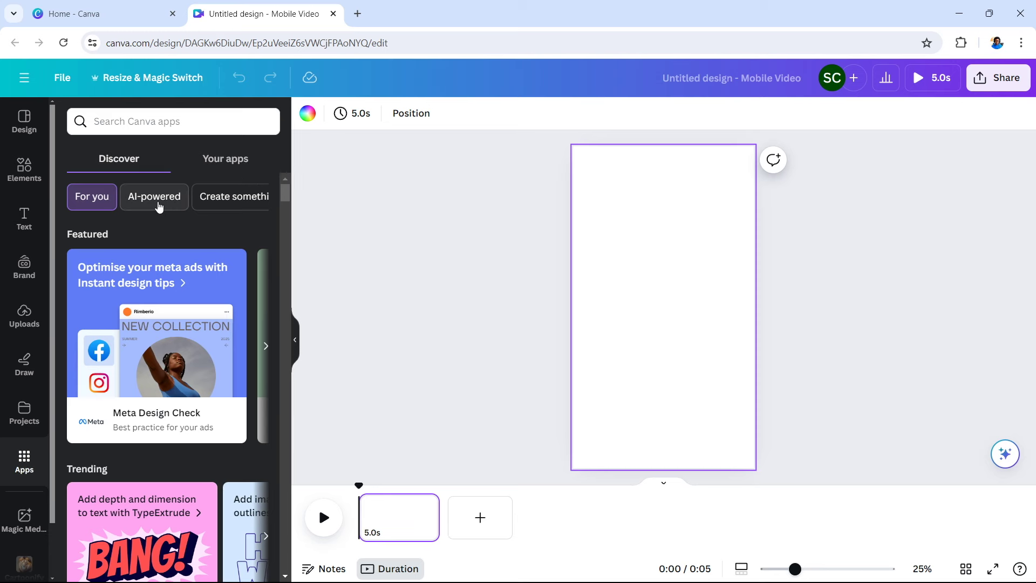
Filter the Apps panel to AI-powered apps and bring DeepReel AI Videos into view.
{"action": "left_click", "coordinate": [158, 199]}
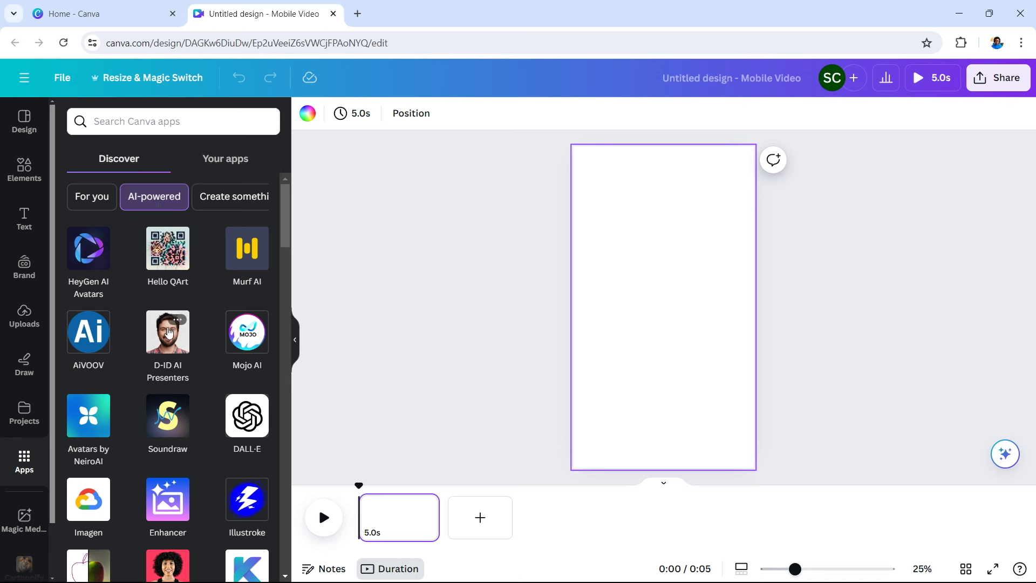
{"action": "scroll", "coordinate": [169, 333], "scroll_direction": "down", "scroll_amount": 2}
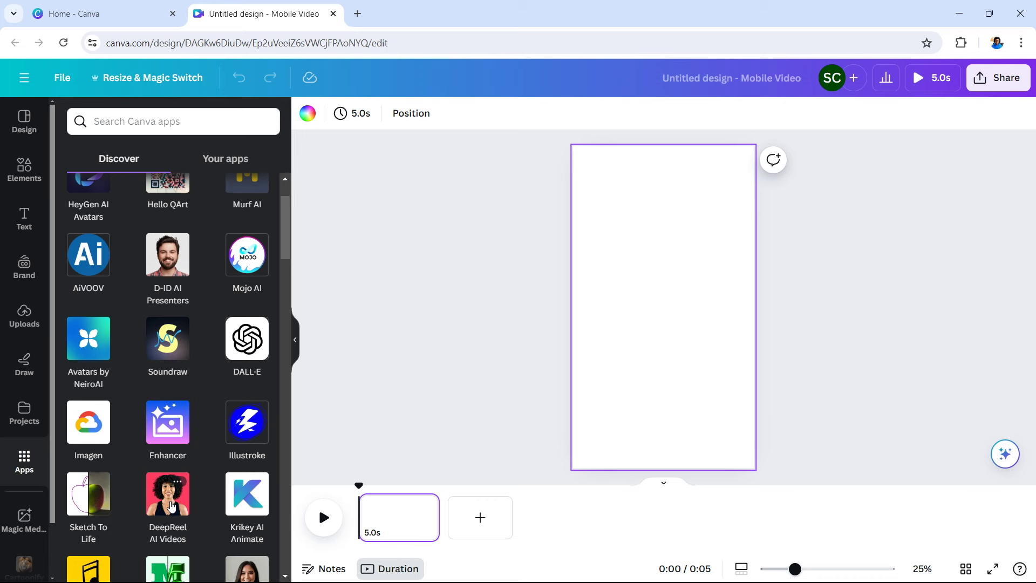
Open DeepReel AI Videos from its app details page after reviewing its permissions.
{"action": "left_click", "coordinate": [171, 506]}
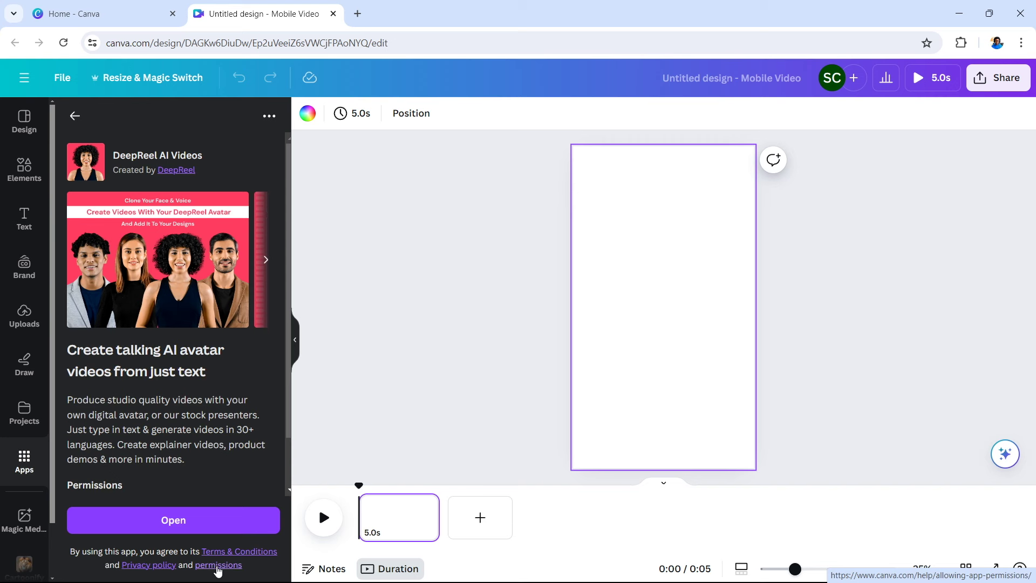
{"action": "scroll", "coordinate": [199, 475], "scroll_direction": "down", "scroll_amount": 1}
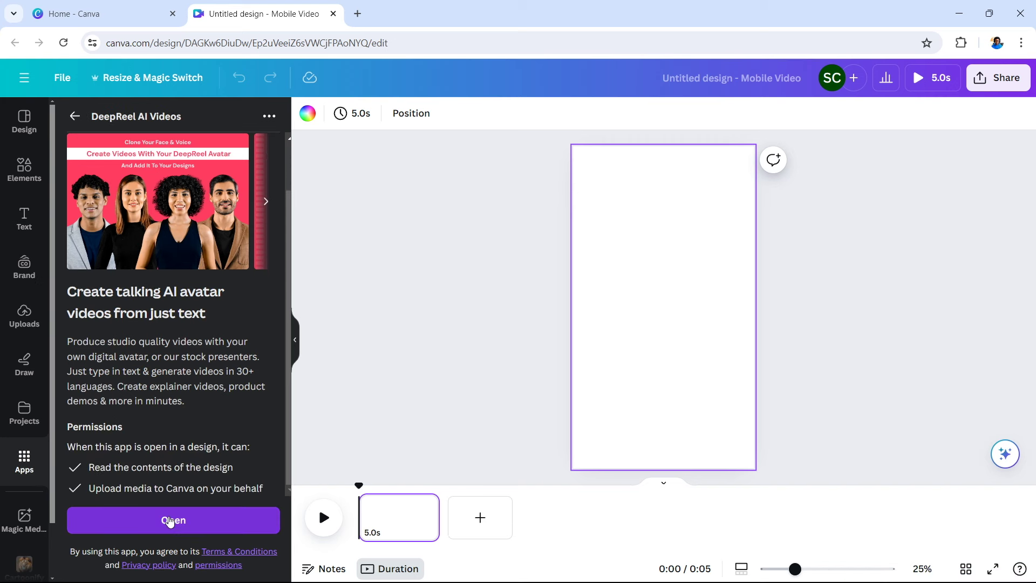
{"action": "left_click", "coordinate": [170, 521]}
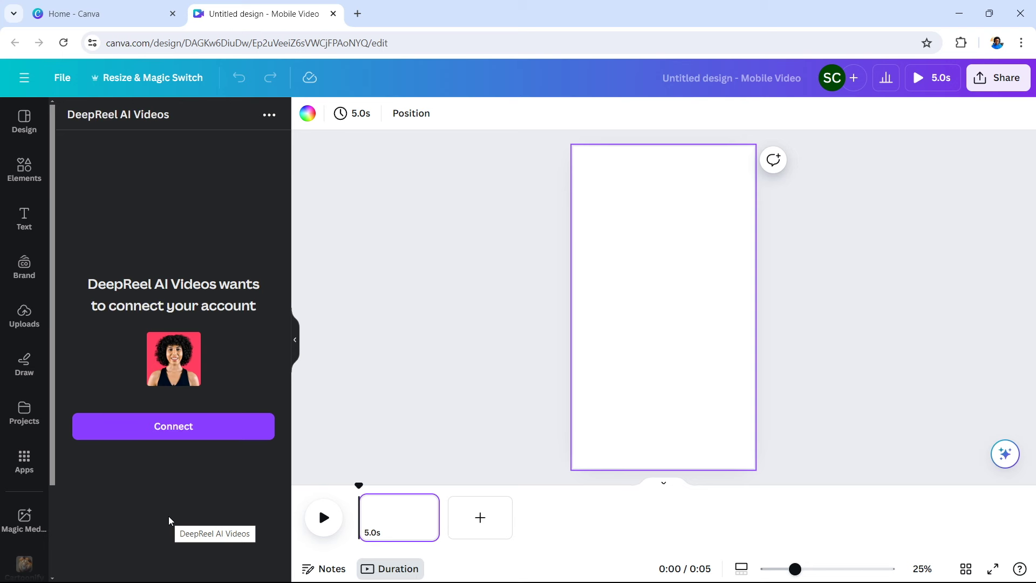
Connect a DeepReel account, submitting the account e-mail to receive a six-digit code.
{"action": "left_click", "coordinate": [170, 426]}
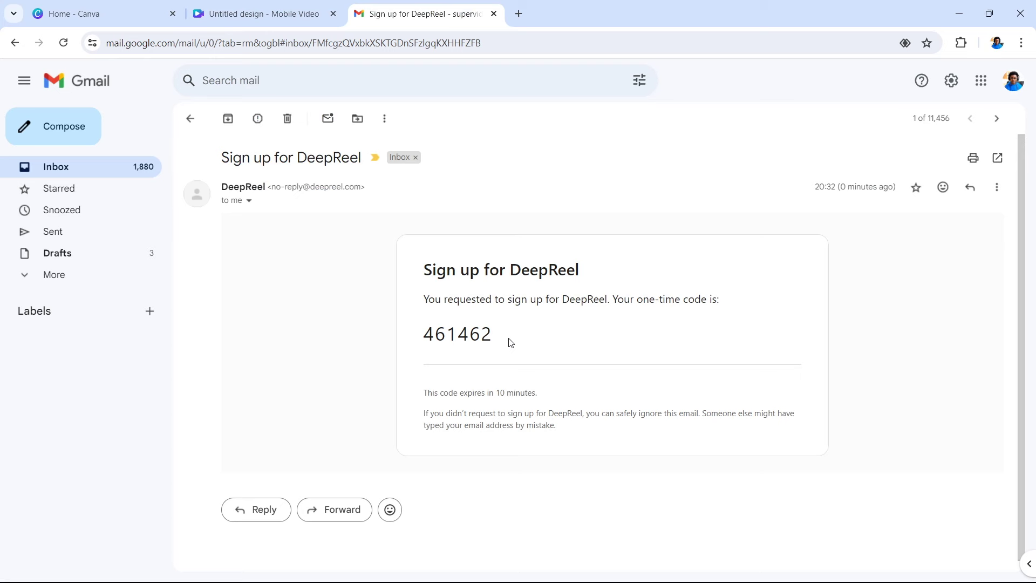
Copy the one-time code from the DeepReel e-mail in Gmail and submit it in the sign-in popup.
{"action": "left_click_drag", "start_coordinate": [506, 342], "coordinate": [429, 334]}
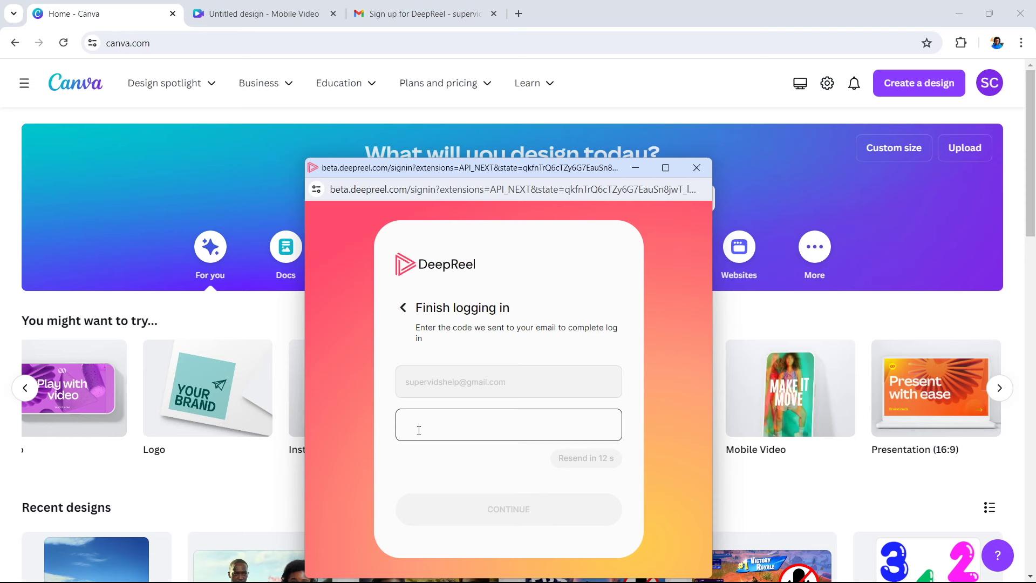
{"action": "left_click", "coordinate": [491, 506]}
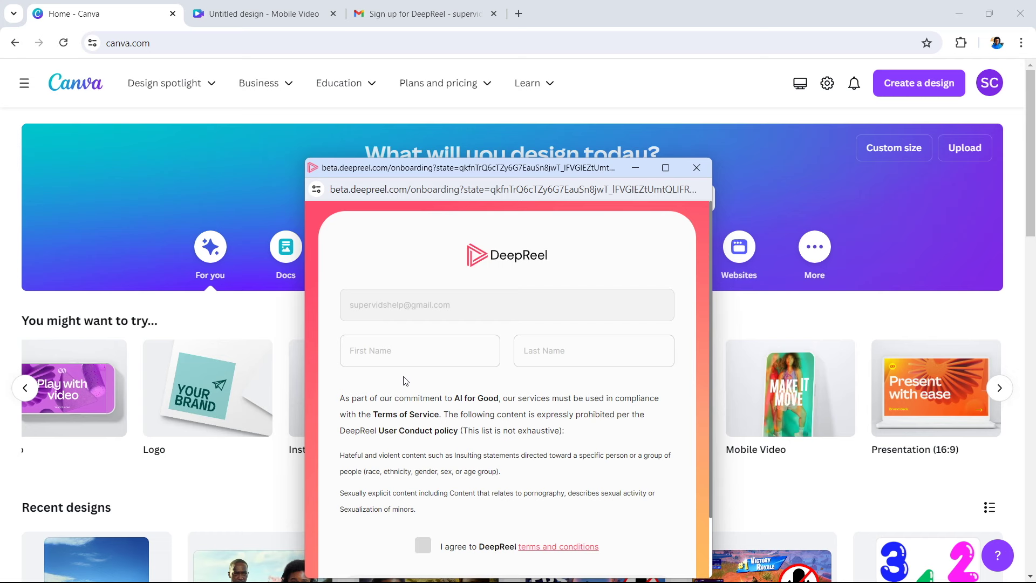
Enter the user's first and last name and accept DeepReel's terms.
{"action": "left_click", "coordinate": [370, 360]}
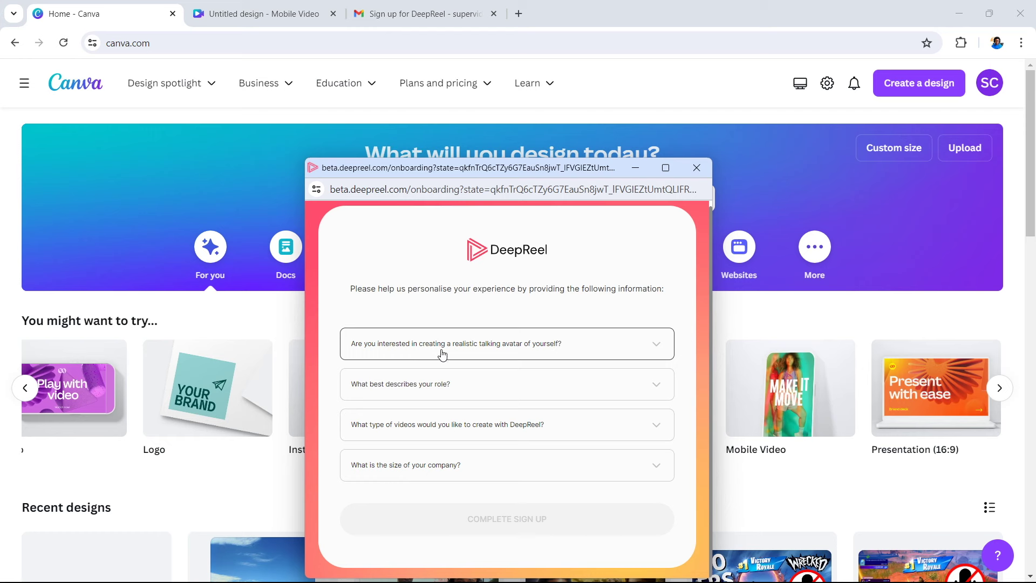
Answer DeepReel's questionnaire with No, Other, Don't know and NA, and complete sign-up.
{"action": "left_click", "coordinate": [609, 352]}
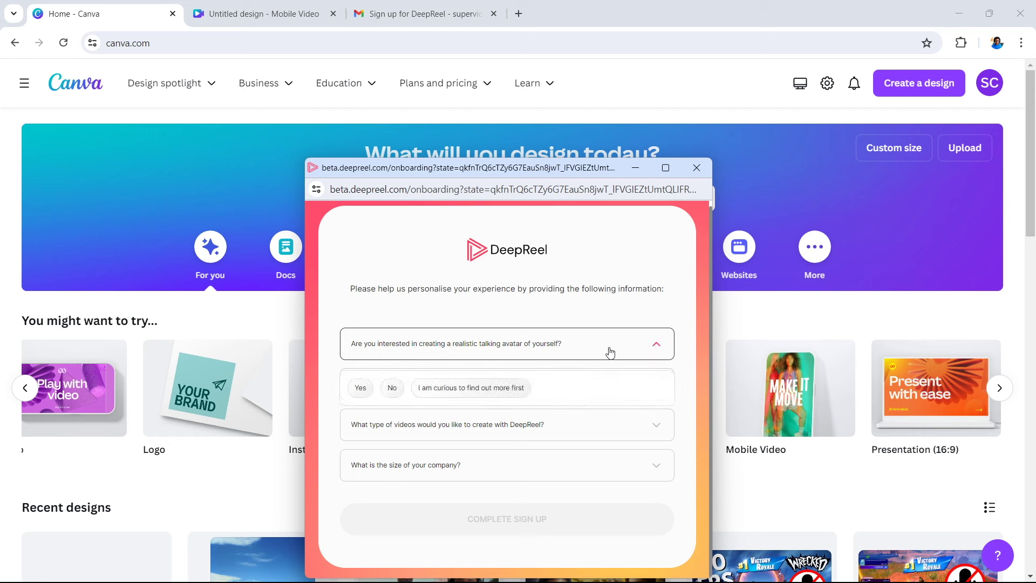
{"action": "left_click", "coordinate": [392, 388]}
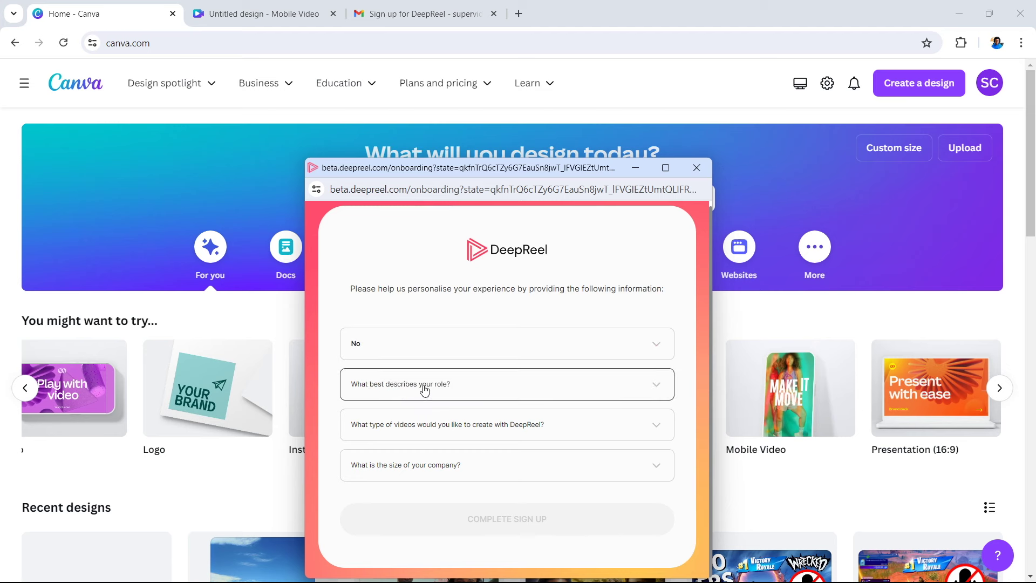
{"action": "left_click", "coordinate": [511, 390]}
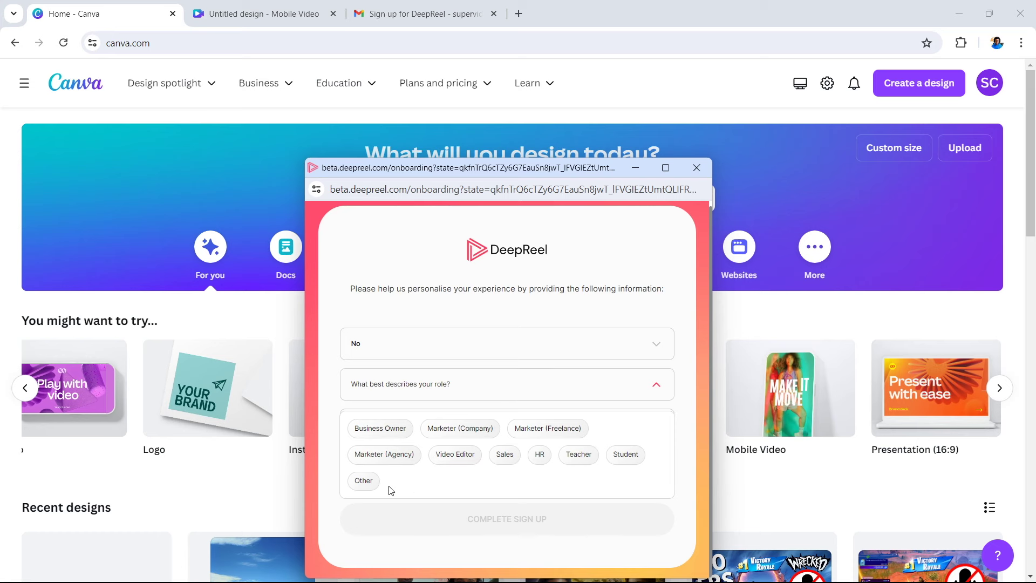
{"action": "left_click", "coordinate": [364, 481]}
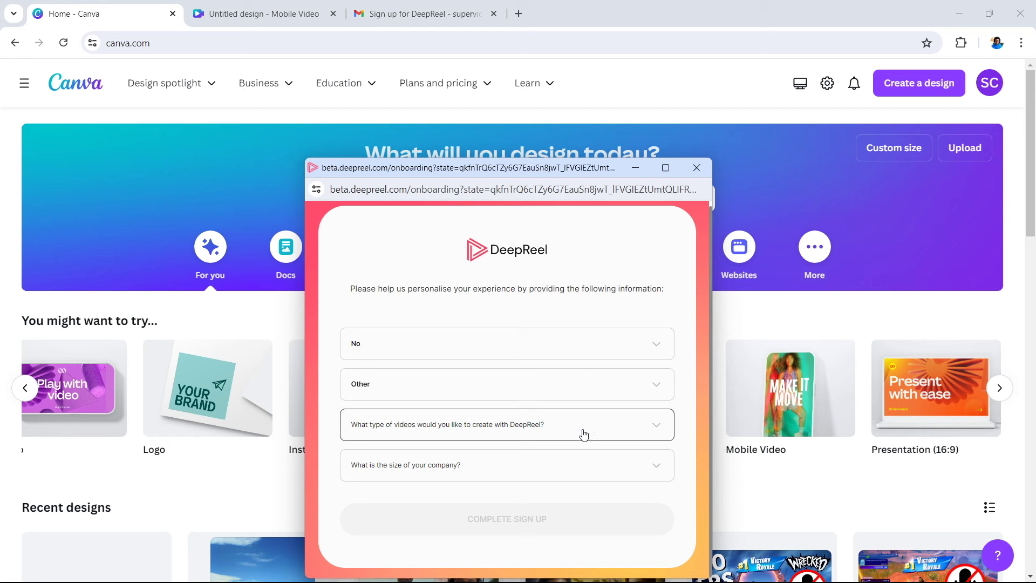
{"action": "left_click", "coordinate": [584, 435]}
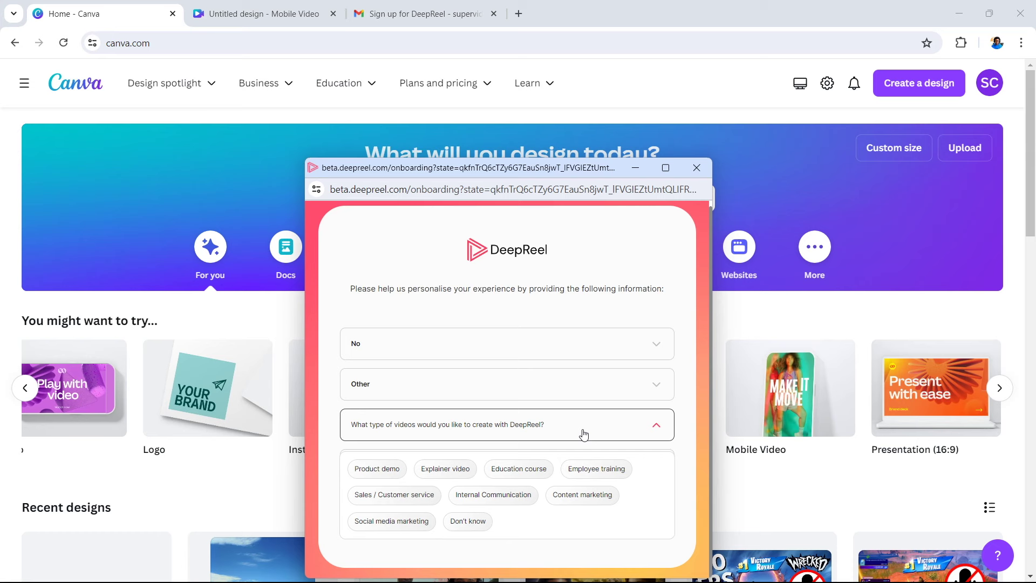
{"action": "left_click", "coordinate": [470, 522]}
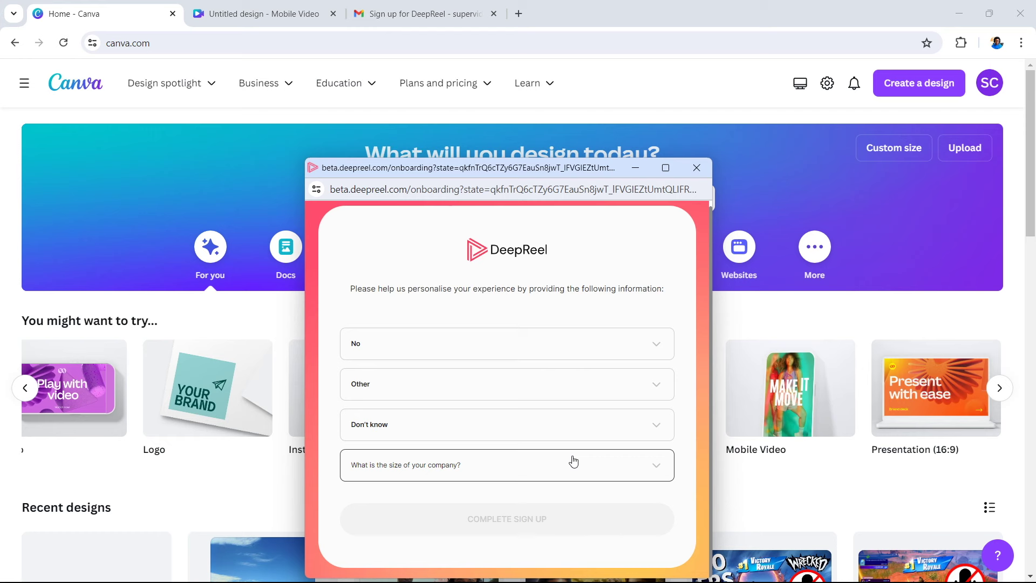
{"action": "left_click", "coordinate": [574, 461]}
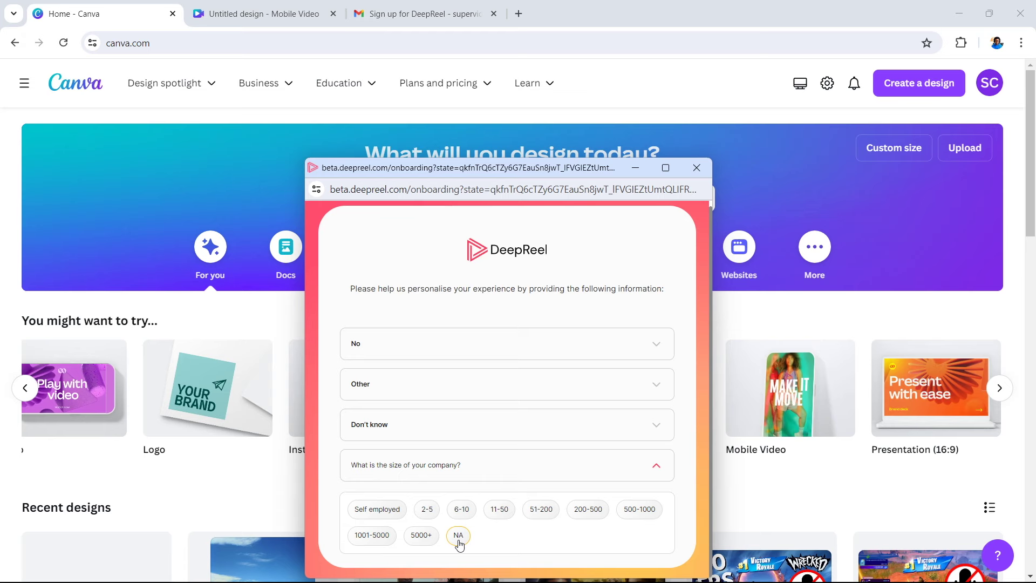
{"action": "left_click", "coordinate": [459, 540]}
{"action": "left_click", "coordinate": [537, 522]}
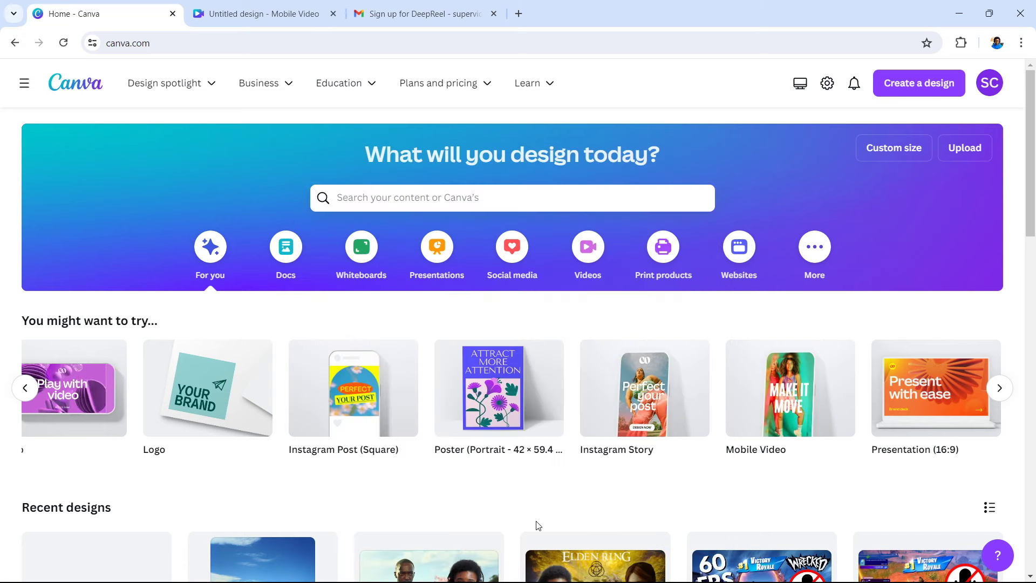
Return to the Mobile Video design and reopen the Apps library.
{"action": "left_click", "coordinate": [284, 17]}
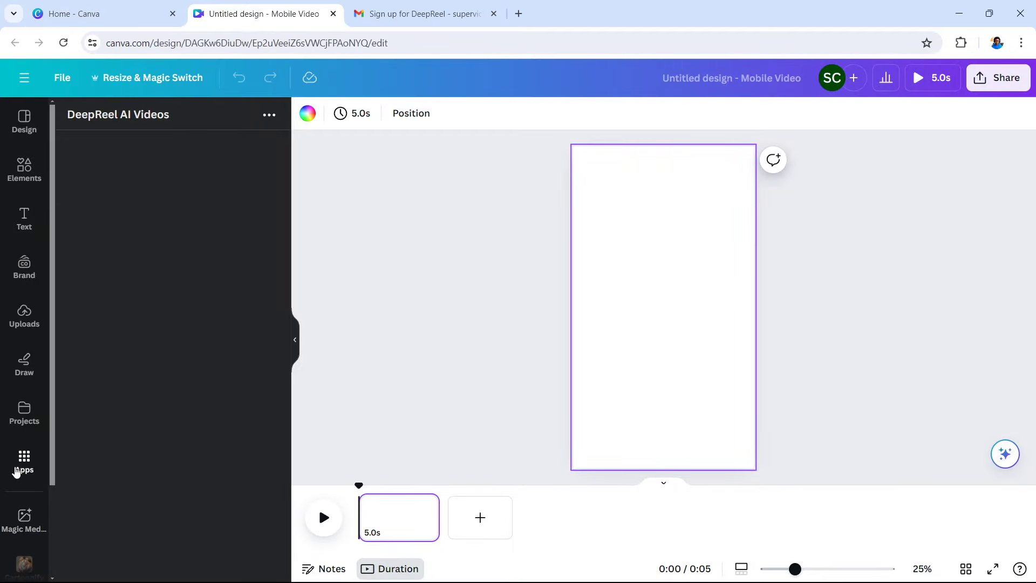
{"action": "left_click", "coordinate": [24, 461]}
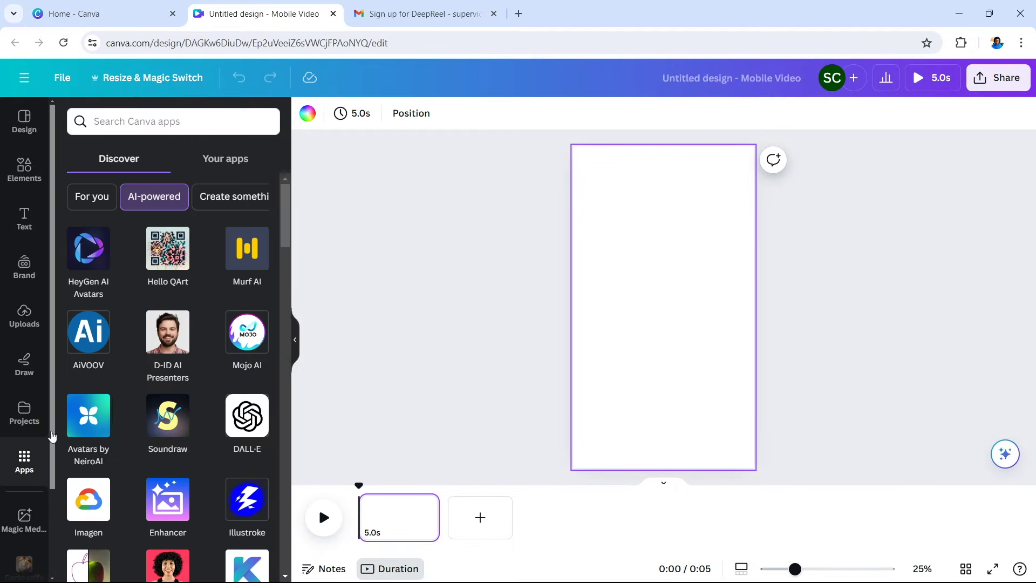
{"action": "scroll", "coordinate": [198, 406], "scroll_direction": "down", "scroll_amount": 2}
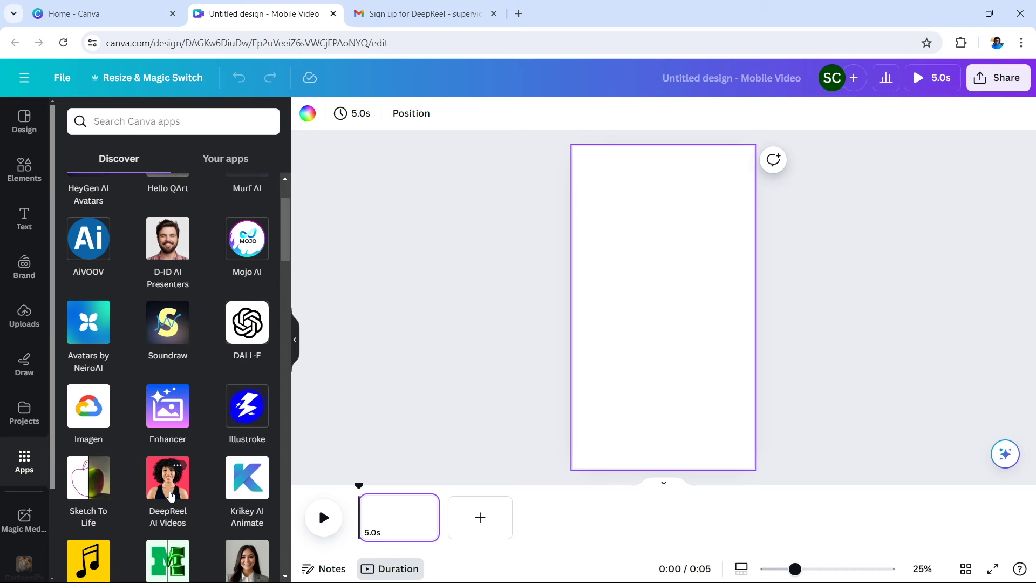
Launch DeepReel AI Videos from the Apps panel's Discover list.
{"action": "left_click", "coordinate": [170, 495]}
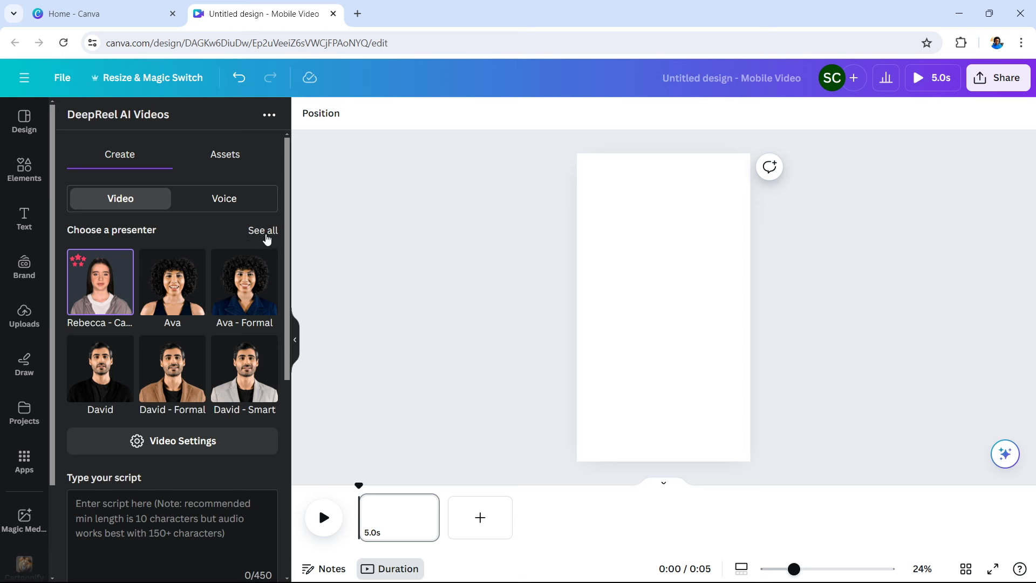
Browse the full DeepReel presenter gallery and select the first Rebecca presenter.
{"action": "left_click", "coordinate": [265, 231]}
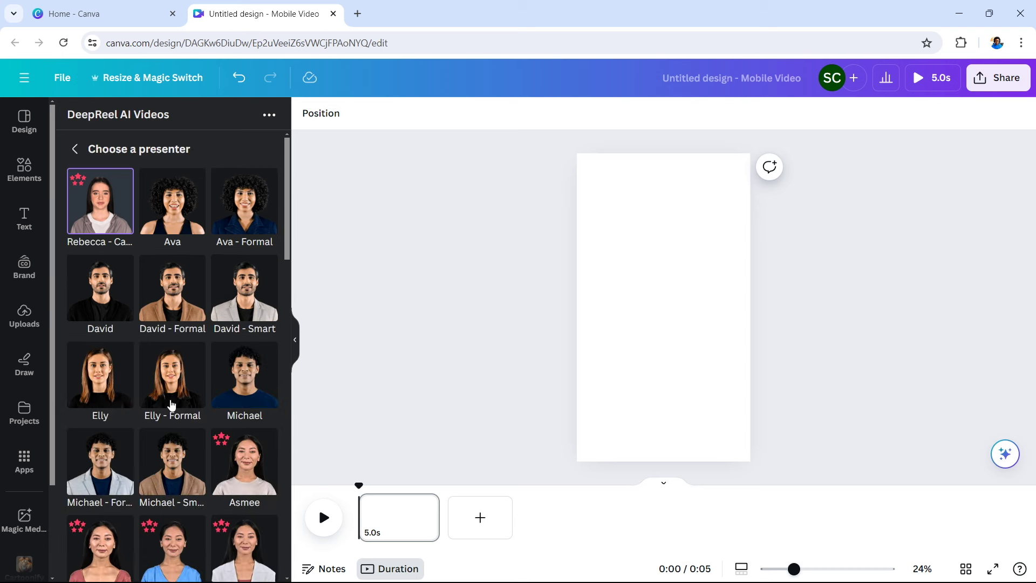
{"action": "scroll", "coordinate": [172, 403], "scroll_direction": "down", "scroll_amount": 15}
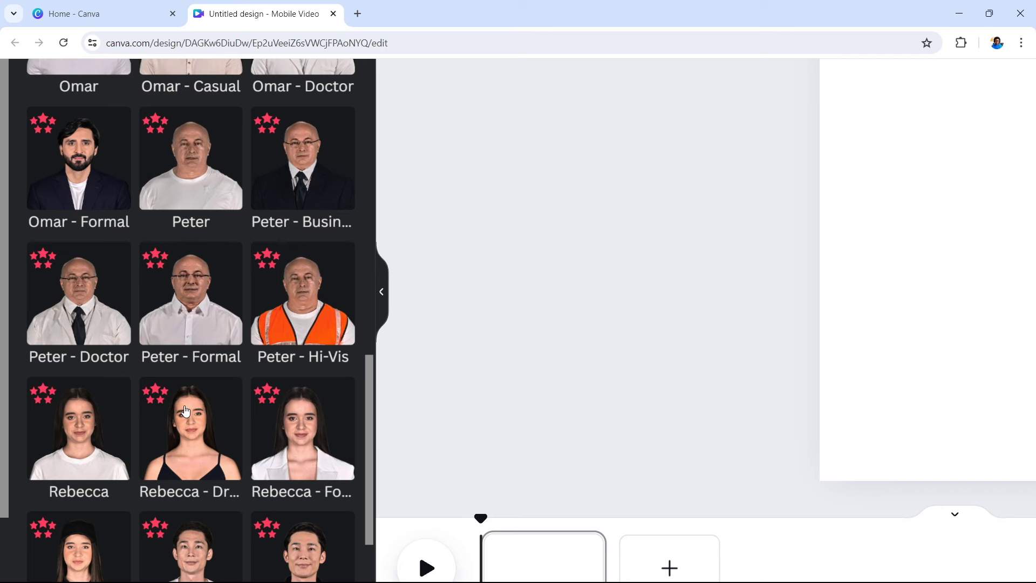
{"action": "scroll", "coordinate": [186, 411], "scroll_direction": "up", "scroll_amount": 15}
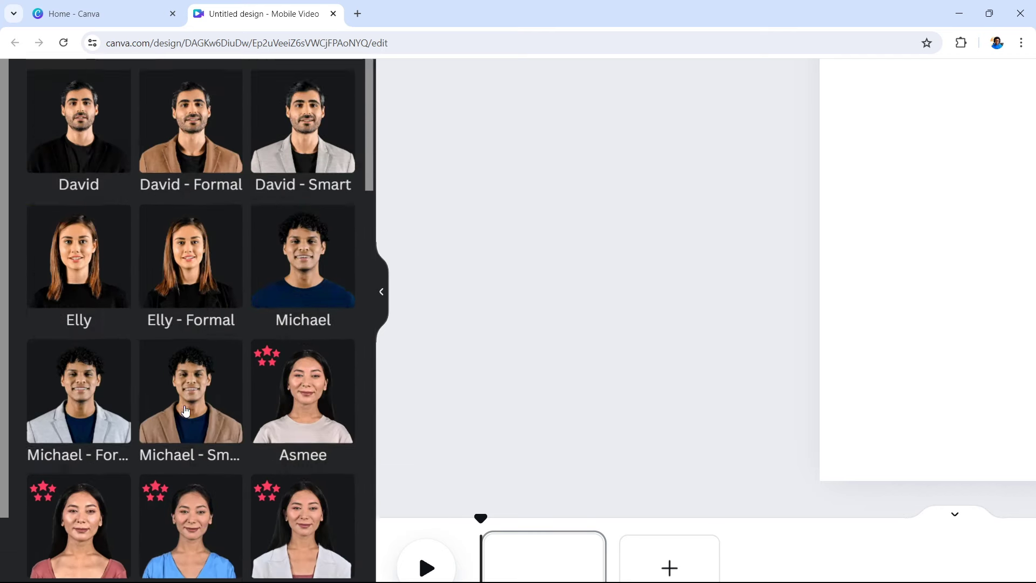
{"action": "scroll", "coordinate": [186, 412], "scroll_direction": "up", "scroll_amount": 6}
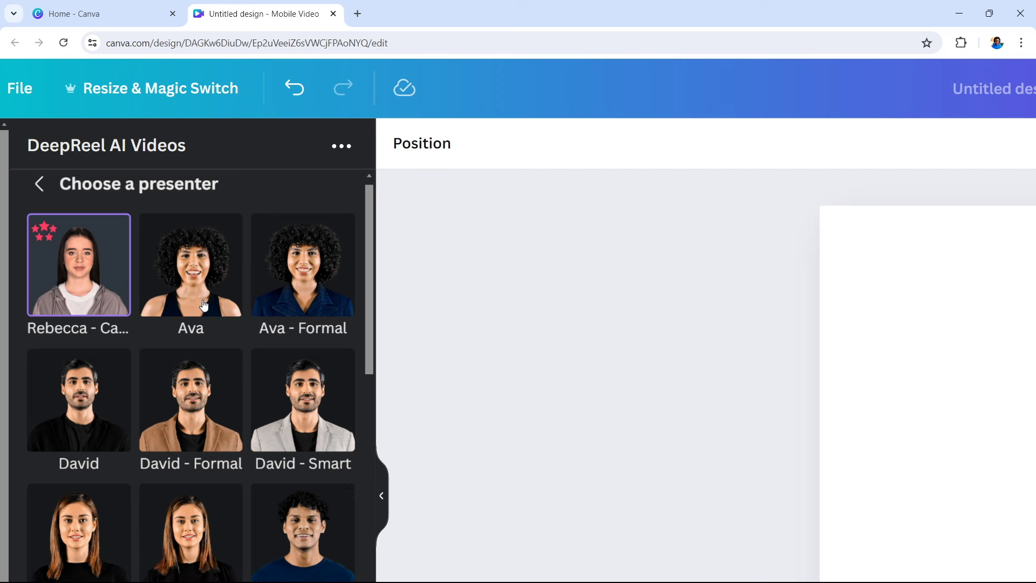
{"action": "scroll", "coordinate": [203, 303], "scroll_direction": "down", "scroll_amount": 5}
{"action": "scroll", "coordinate": [203, 305], "scroll_direction": "down", "scroll_amount": 20}
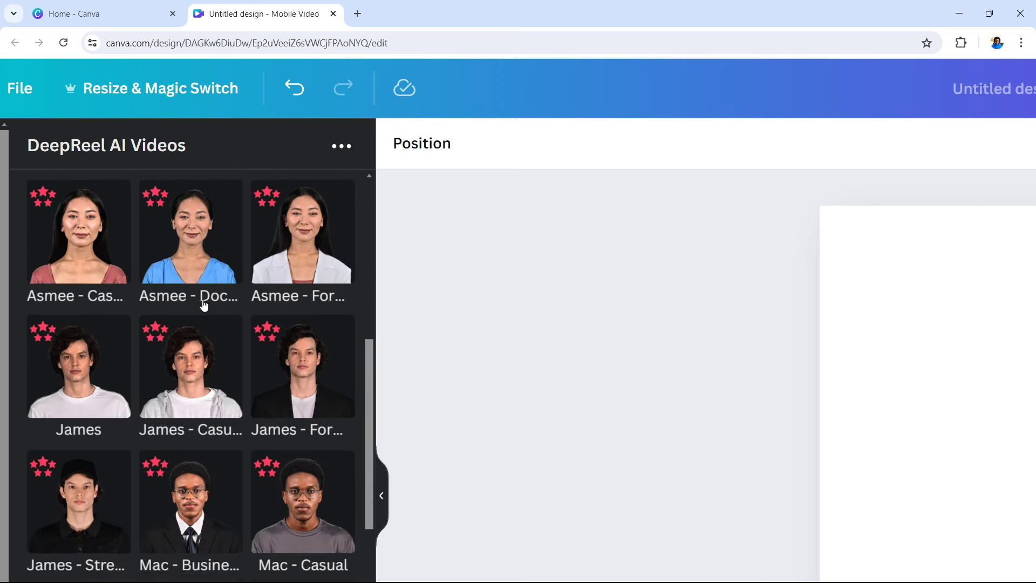
{"action": "scroll", "coordinate": [204, 305], "scroll_direction": "down", "scroll_amount": 7}
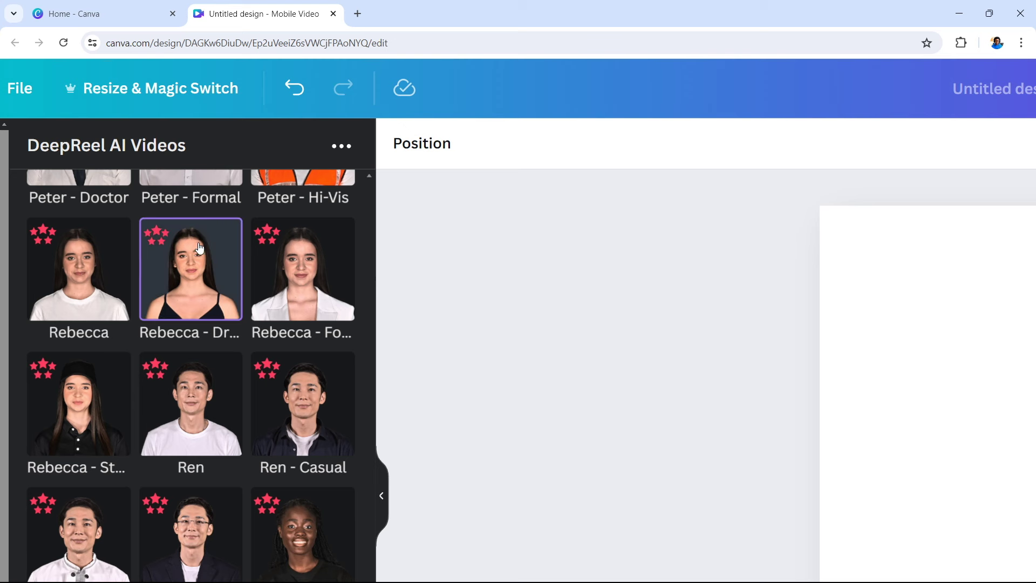
{"action": "left_click", "coordinate": [183, 251]}
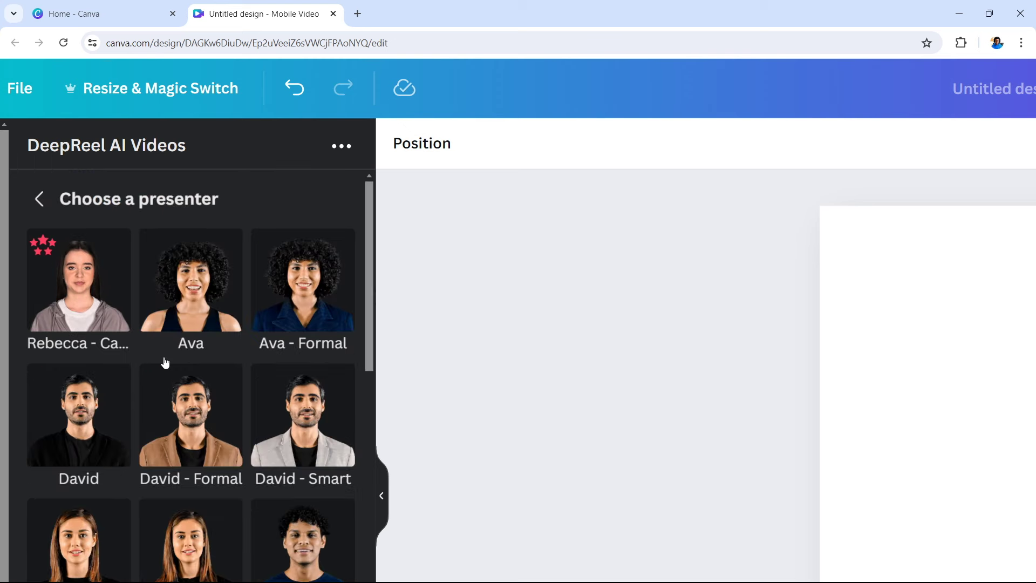
{"action": "left_click", "coordinate": [74, 309]}
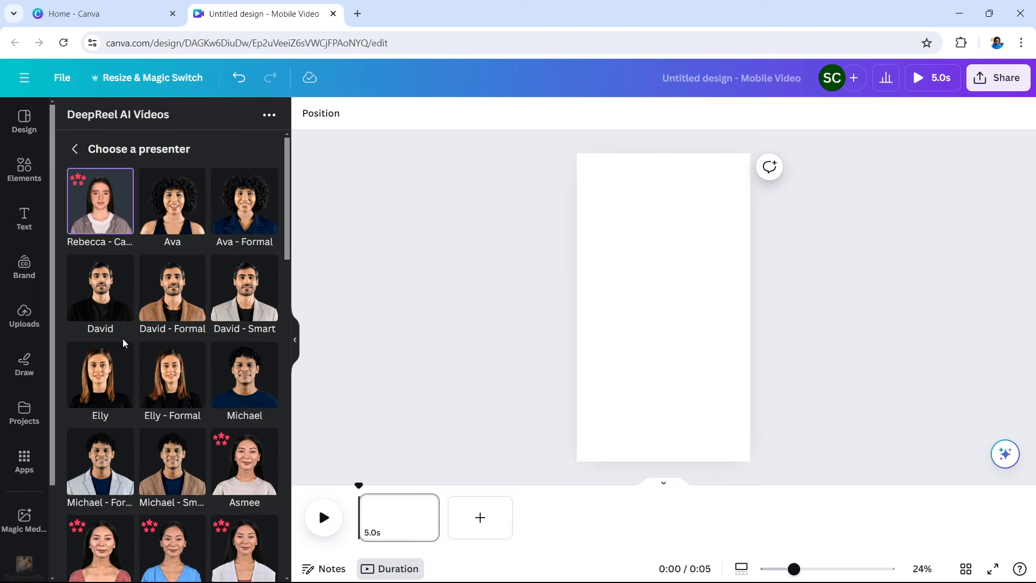
{"action": "scroll", "coordinate": [122, 339], "scroll_direction": "down", "scroll_amount": 20}
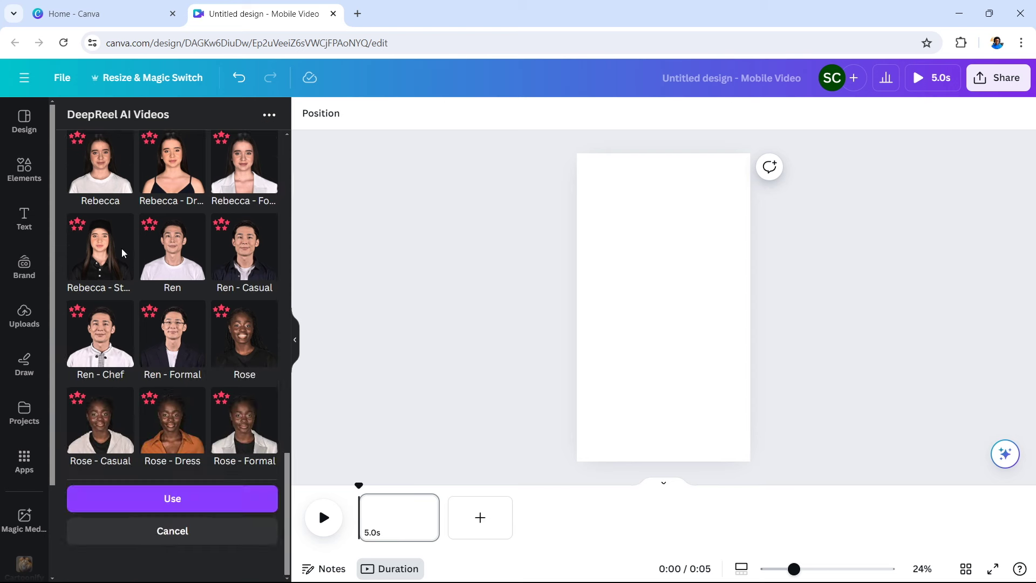
Confirm the chosen presenter and open DeepReel's Video Settings for aspect ratio and background colour.
{"action": "left_click", "coordinate": [172, 498]}
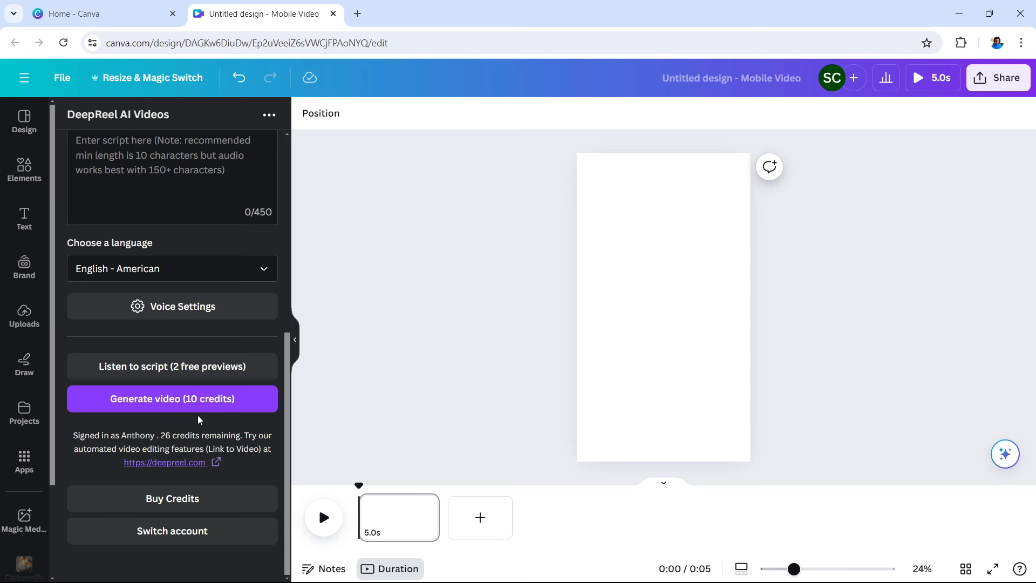
{"action": "scroll", "coordinate": [198, 416], "scroll_direction": "up", "scroll_amount": 3}
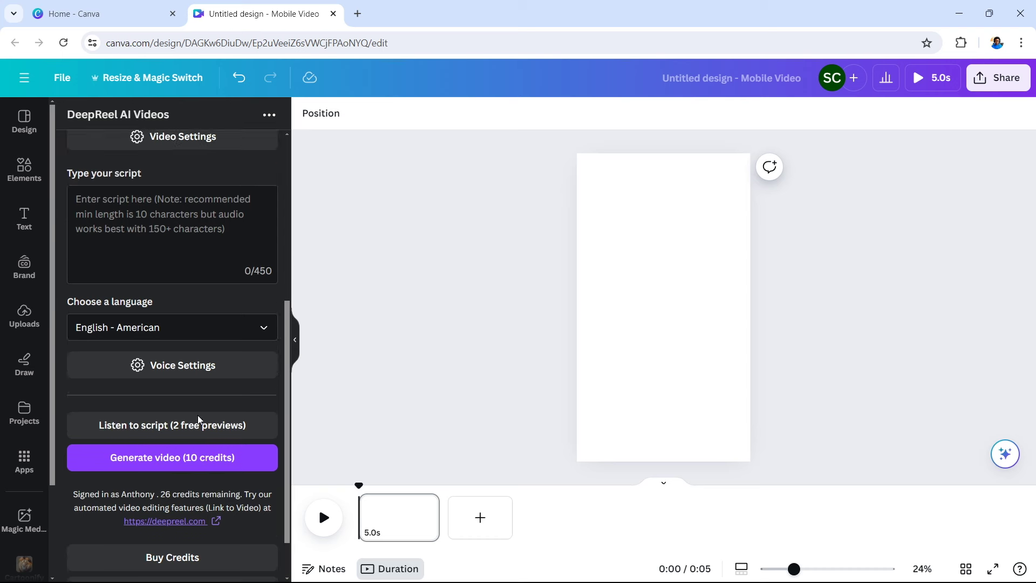
{"action": "scroll", "coordinate": [194, 310], "scroll_direction": "up", "scroll_amount": 2}
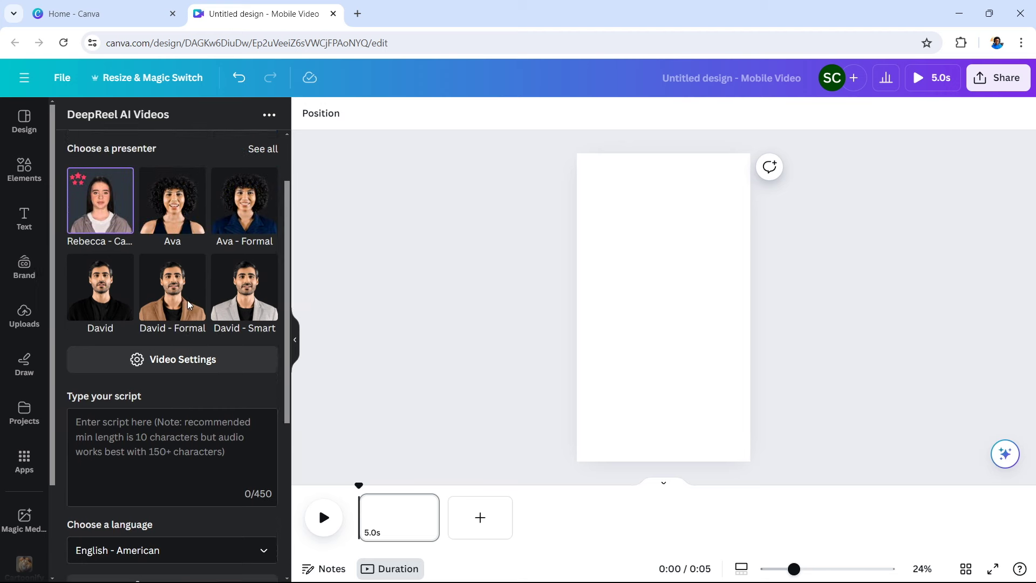
{"action": "left_click", "coordinate": [161, 373]}
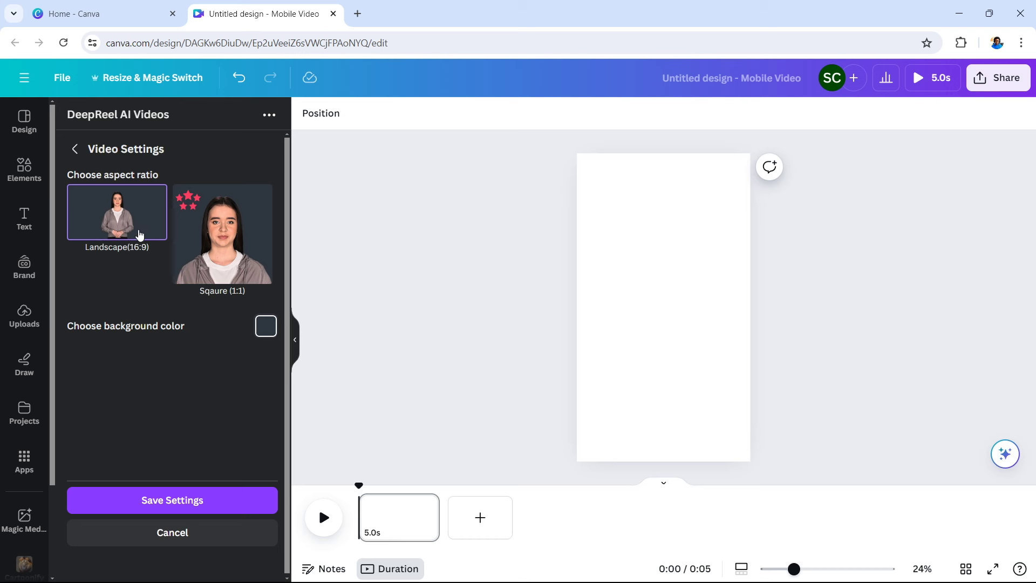
Save the video settings and paste the Prime Hydration Ice Pop promo into the script box.
{"action": "left_click", "coordinate": [186, 500]}
{"action": "scroll", "coordinate": [171, 438], "scroll_direction": "down", "scroll_amount": 2}
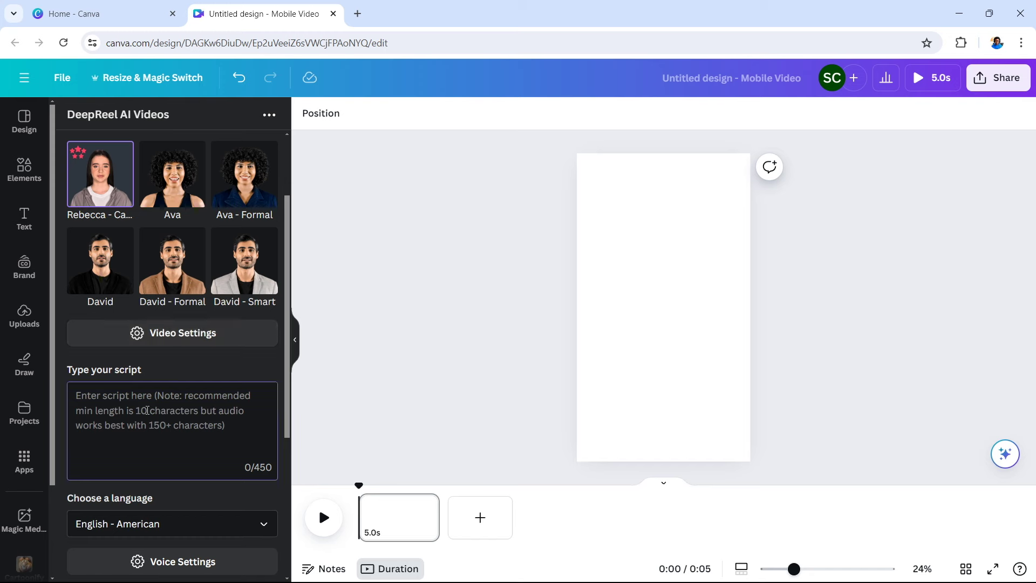
{"action": "left_click", "coordinate": [147, 410]}
{"action": "key", "text": "ctrl+v"}
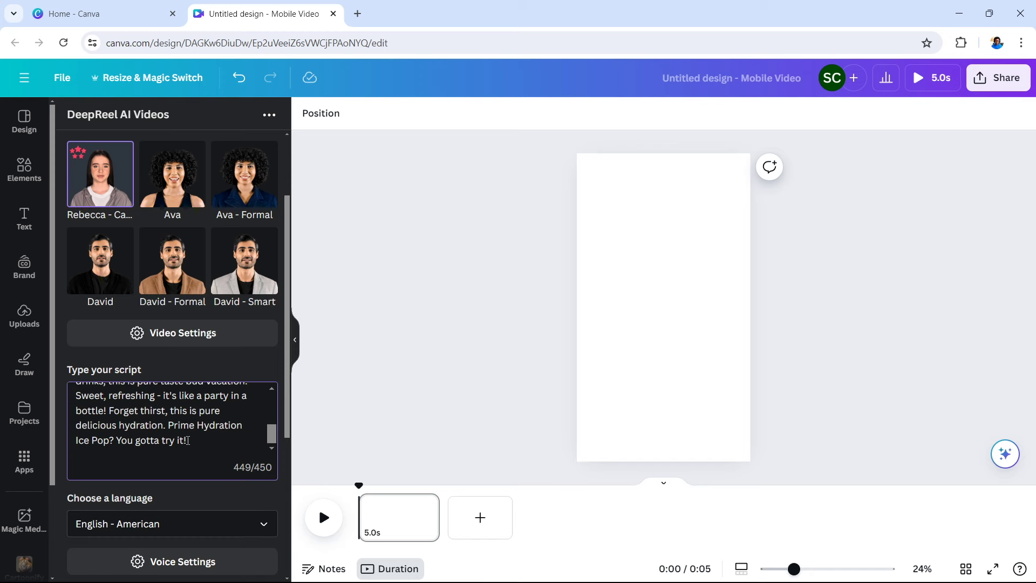
Remove the stray letter after the script, leaving the 449-character promo in English - American.
{"action": "scroll", "coordinate": [132, 377], "scroll_direction": "up", "scroll_amount": 2}
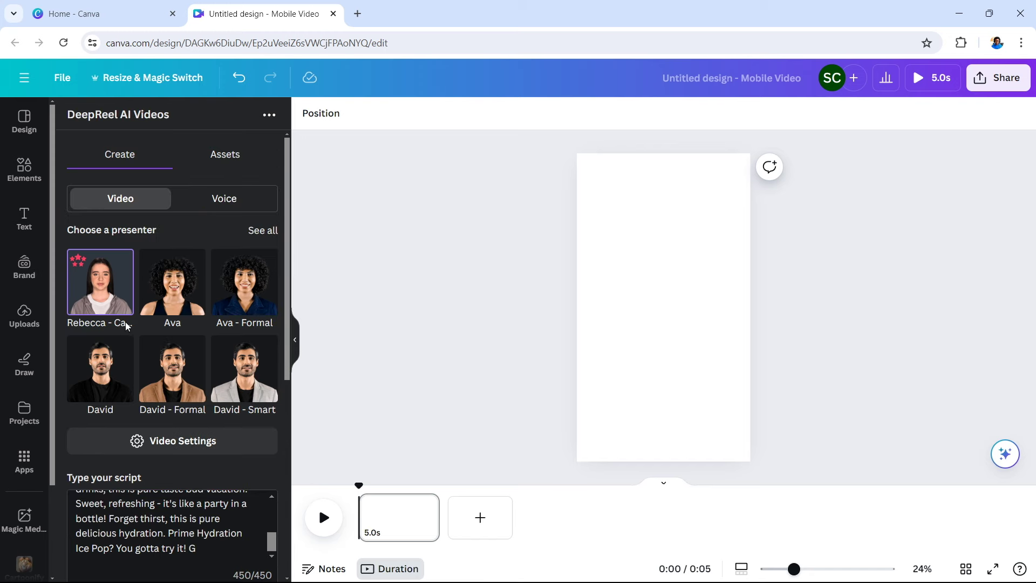
{"action": "type", "text": "G"}
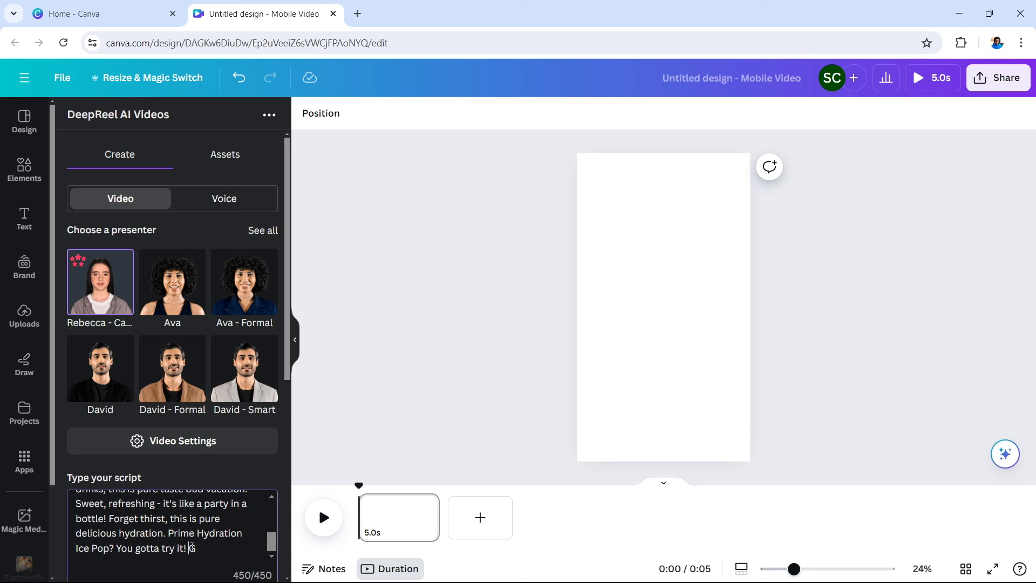
{"action": "key", "text": "BackSpace"}
{"action": "scroll", "coordinate": [192, 547], "scroll_direction": "down", "scroll_amount": 4}
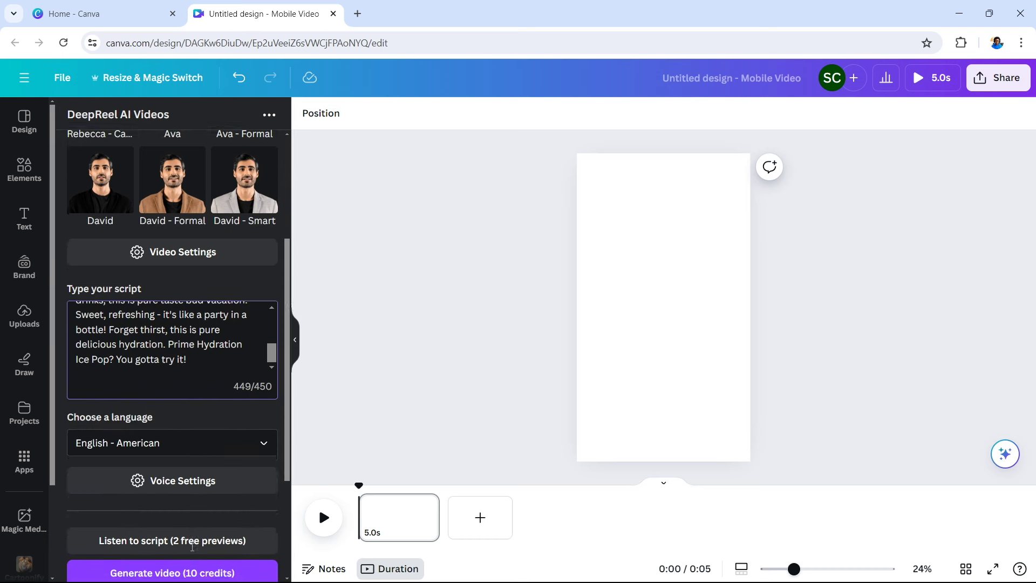
{"action": "scroll", "coordinate": [193, 547], "scroll_direction": "down", "scroll_amount": 2}
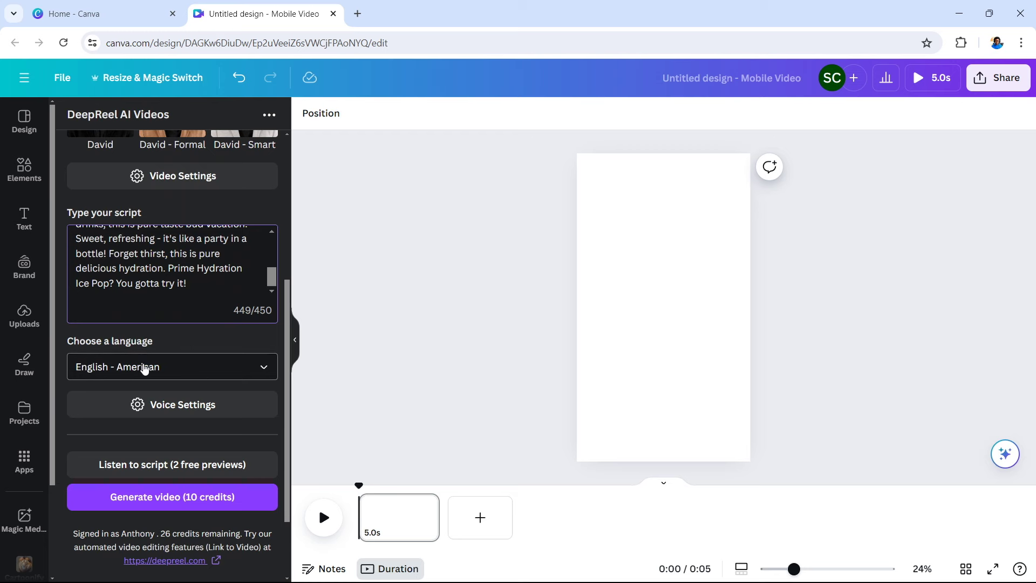
{"action": "scroll", "coordinate": [167, 394], "scroll_direction": "down", "scroll_amount": 2}
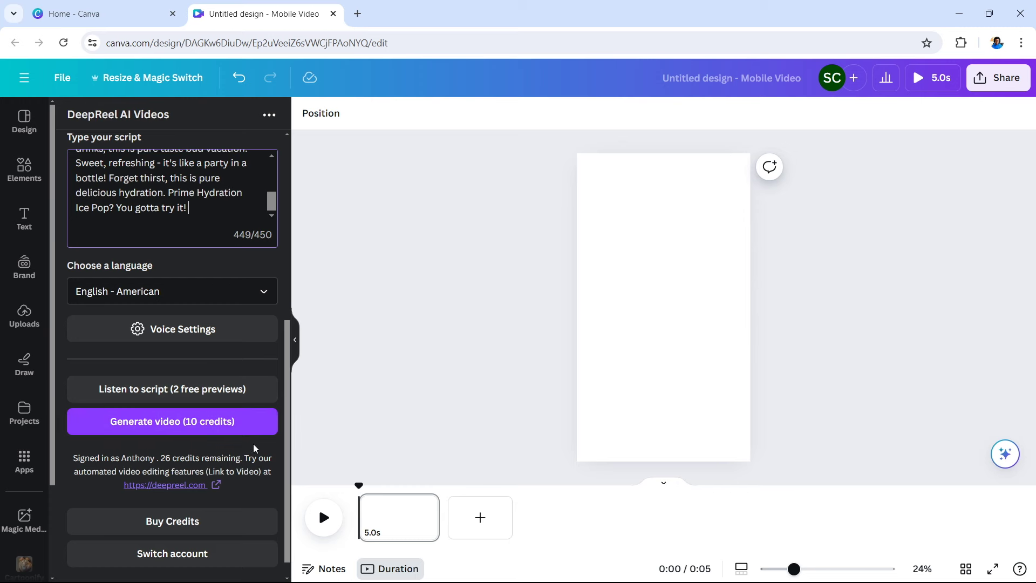
{"action": "scroll", "coordinate": [187, 459], "scroll_direction": "up", "scroll_amount": 1}
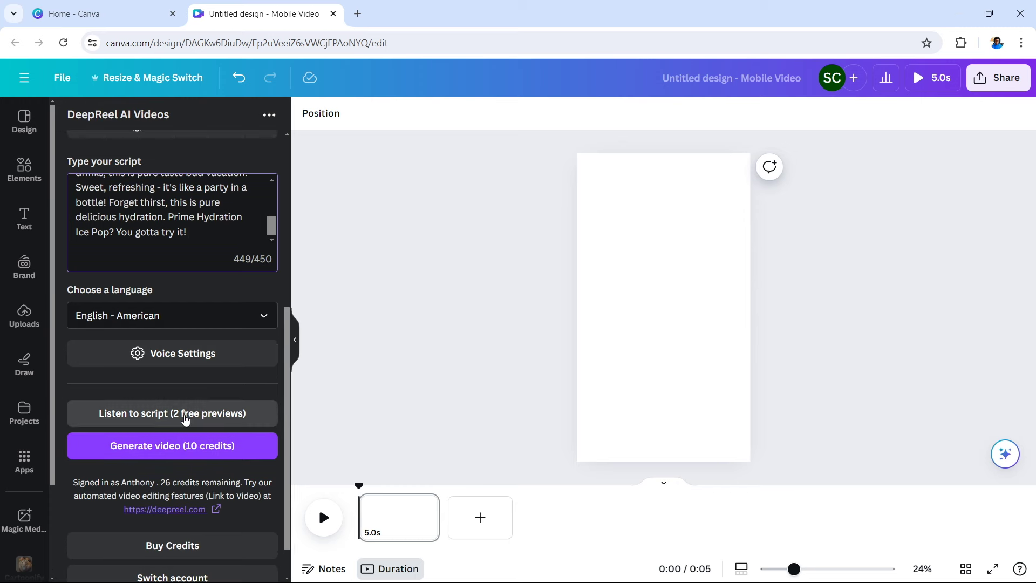
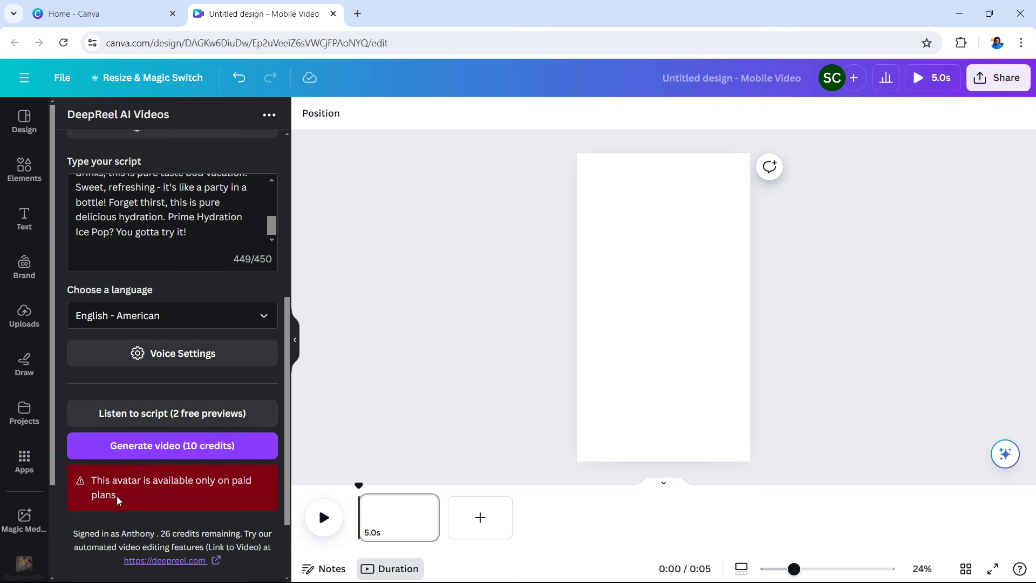
Replace the presenter with the free Elly avatar from the full presenter list.
{"action": "scroll", "coordinate": [148, 496], "scroll_direction": "up", "scroll_amount": 5}
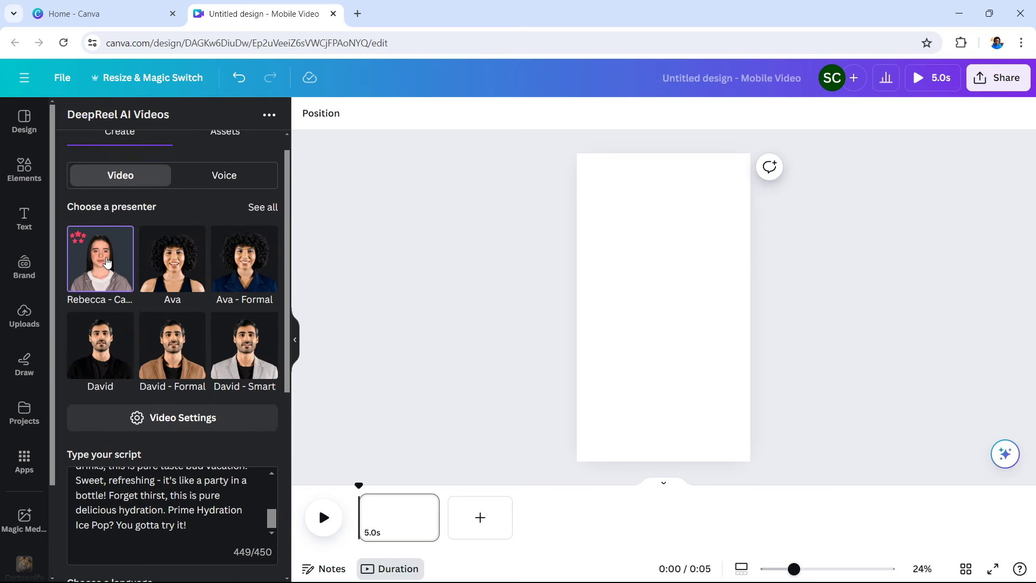
{"action": "scroll", "coordinate": [105, 263], "scroll_direction": "up", "scroll_amount": 1}
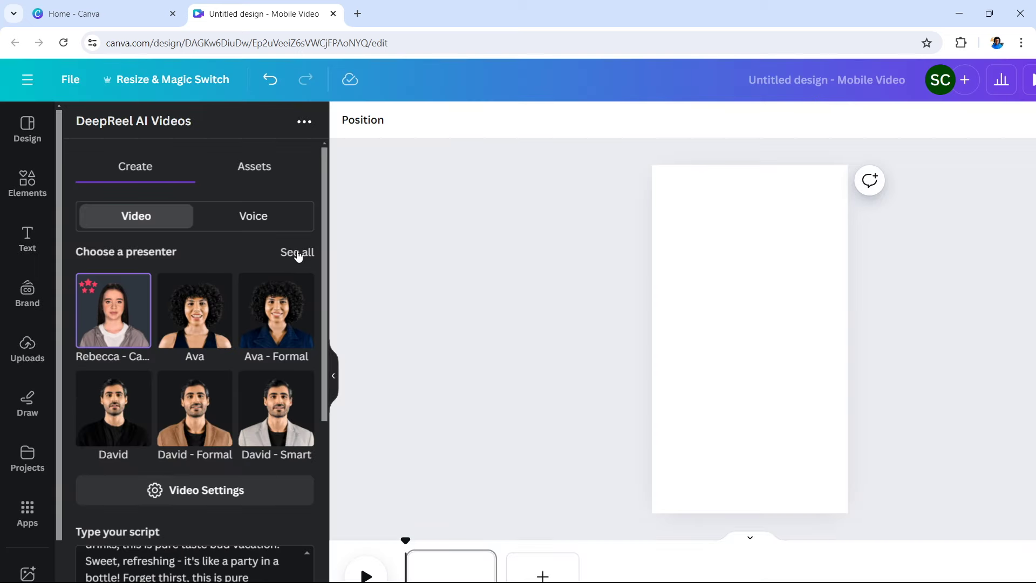
{"action": "left_click", "coordinate": [298, 253]}
{"action": "scroll", "coordinate": [132, 408], "scroll_direction": "down", "scroll_amount": 1}
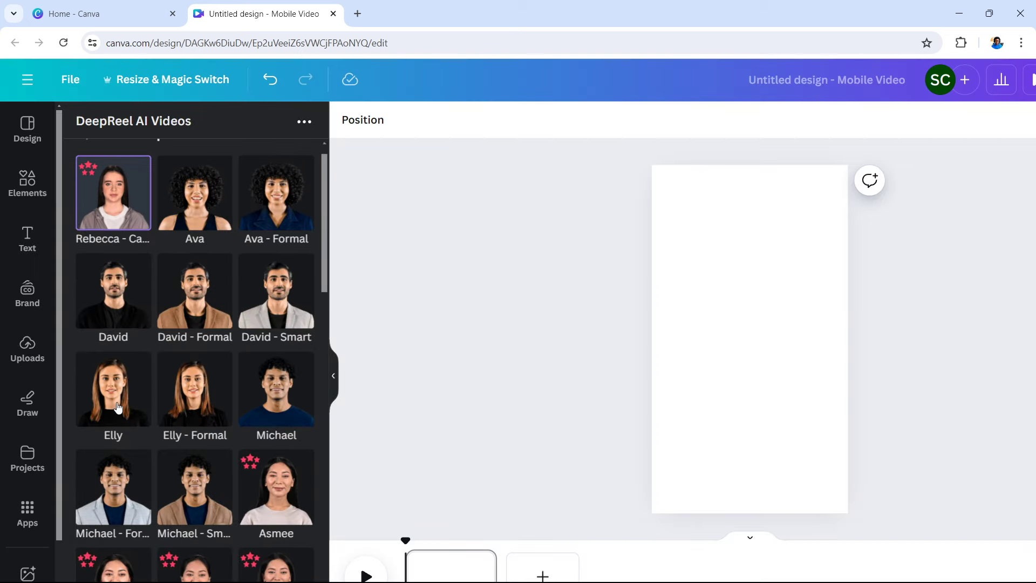
{"action": "scroll", "coordinate": [108, 405], "scroll_direction": "down", "scroll_amount": 1}
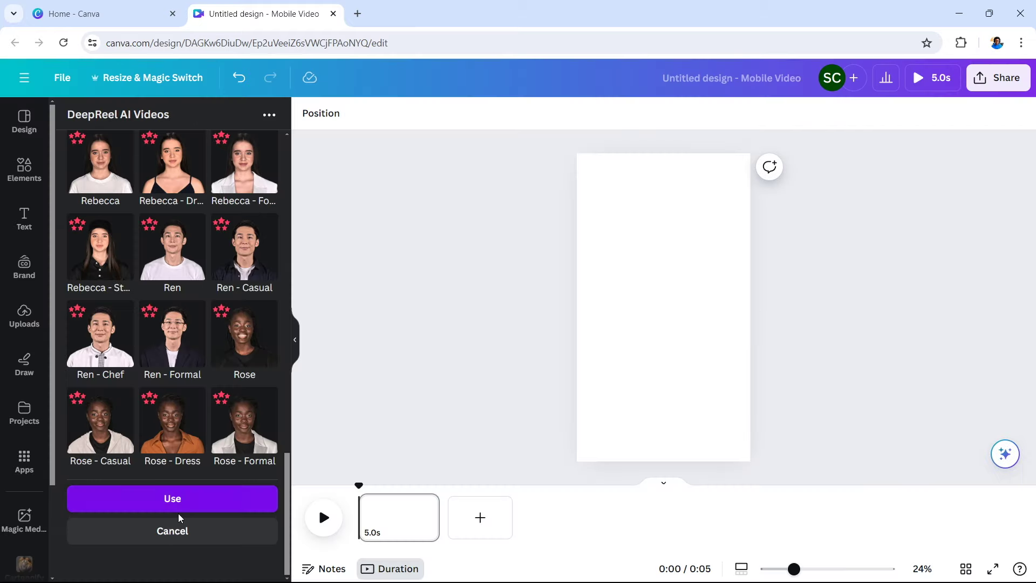
{"action": "left_click", "coordinate": [179, 507]}
Play the Listen to script audio preview, then pause it when finished.
{"action": "scroll", "coordinate": [238, 312], "scroll_direction": "up", "scroll_amount": 1}
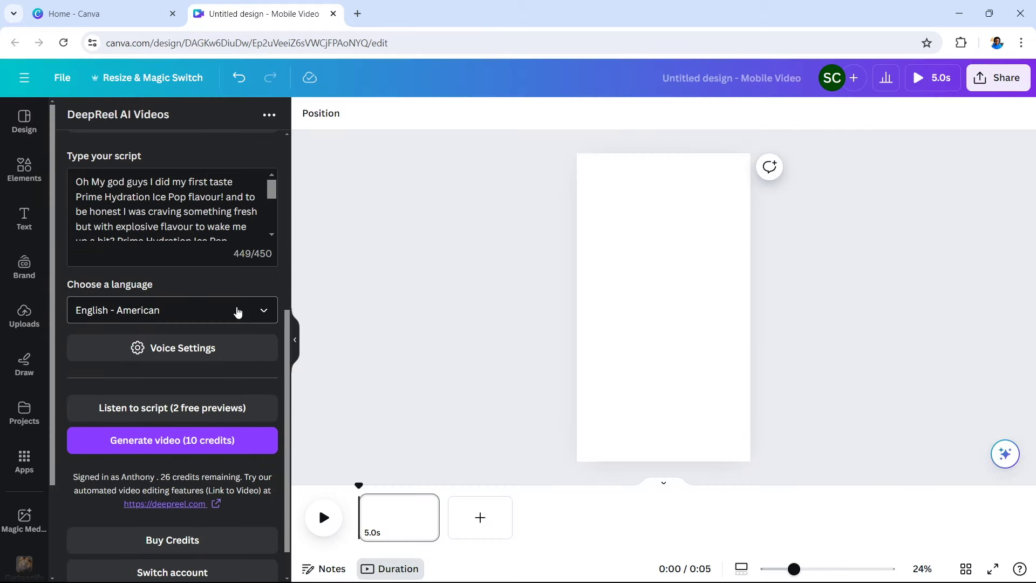
{"action": "scroll", "coordinate": [227, 416], "scroll_direction": "down", "scroll_amount": 1}
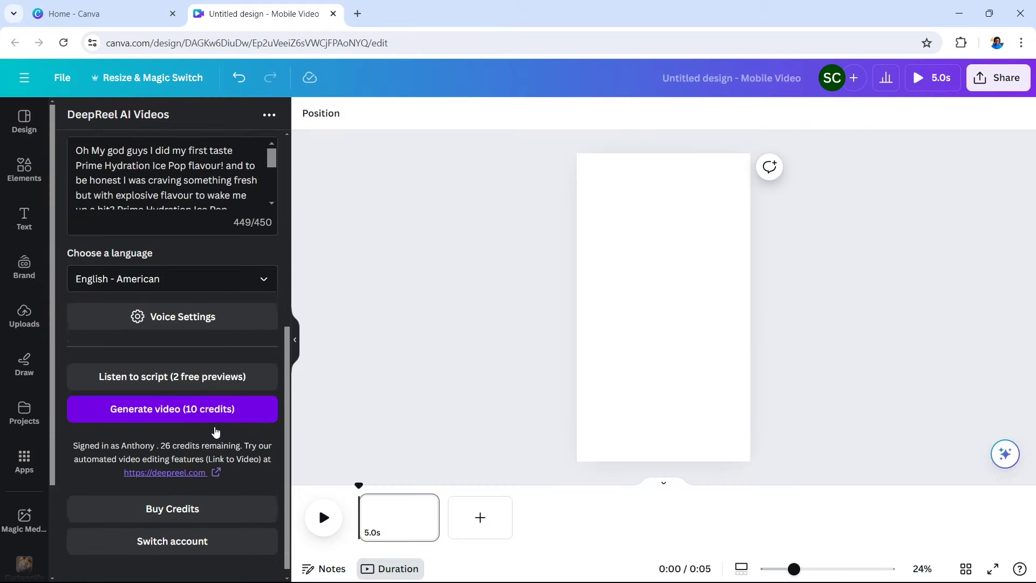
{"action": "left_click", "coordinate": [196, 375]}
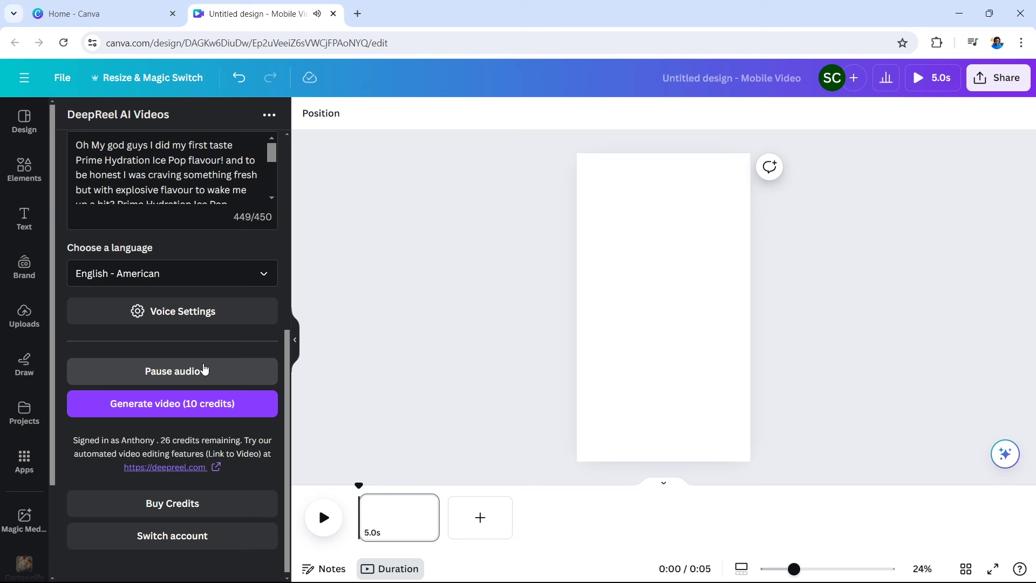
{"action": "left_click", "coordinate": [204, 369]}
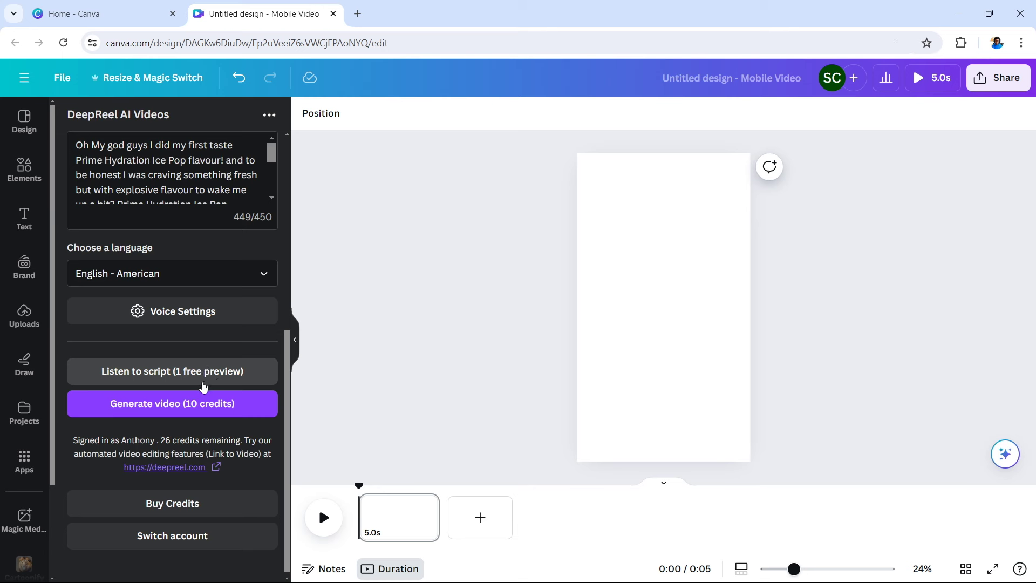
{"action": "scroll", "coordinate": [178, 396], "scroll_direction": "up", "scroll_amount": 1}
{"action": "scroll", "coordinate": [178, 396], "scroll_direction": "up", "scroll_amount": 6}
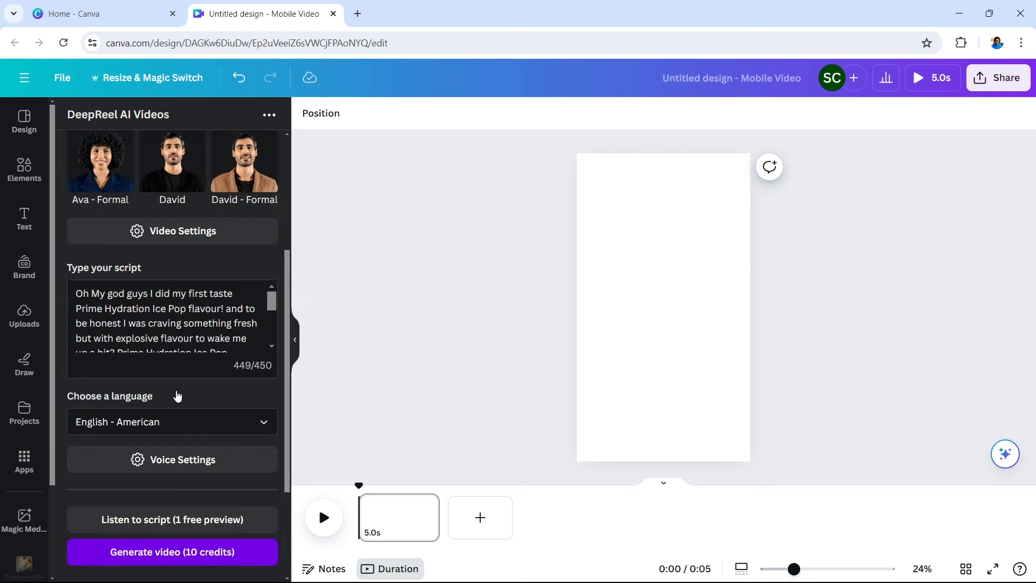
Generate the Elly presenter video for 10 credits.
{"action": "scroll", "coordinate": [177, 396], "scroll_direction": "down", "scroll_amount": 7}
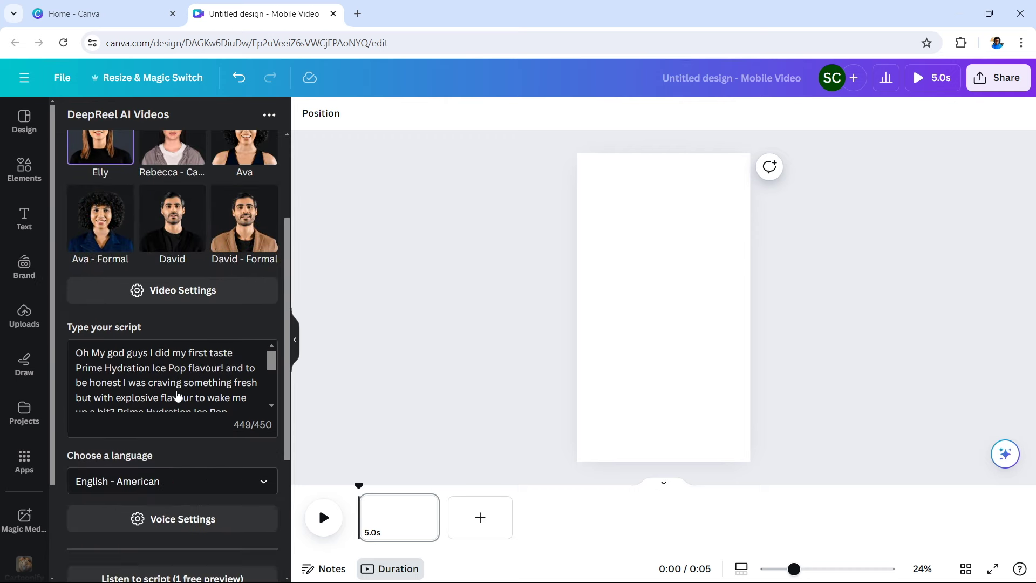
{"action": "left_click", "coordinate": [182, 404]}
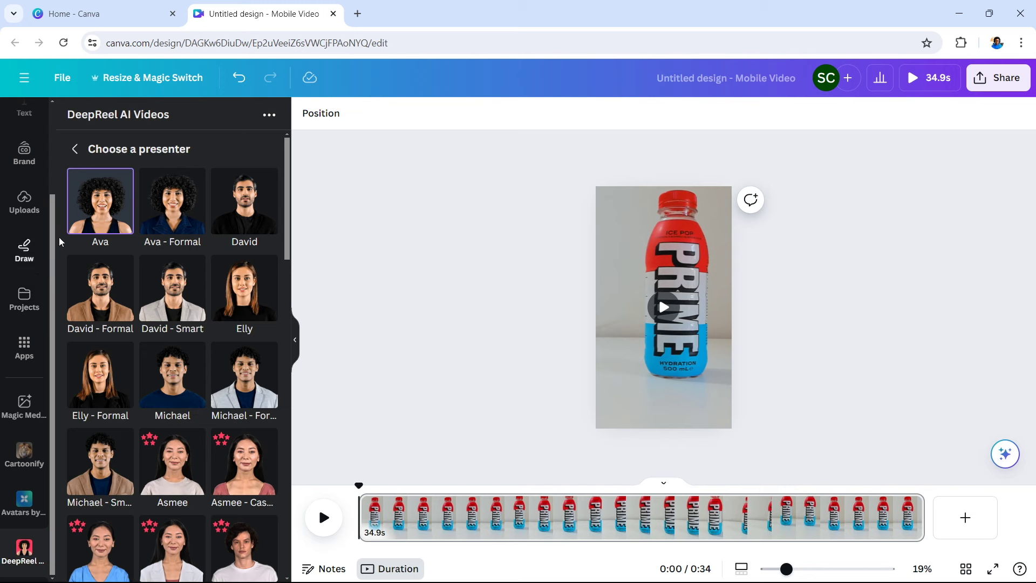
Insert the generated Elly video from the saved videos into the design.
{"action": "left_click", "coordinate": [76, 150]}
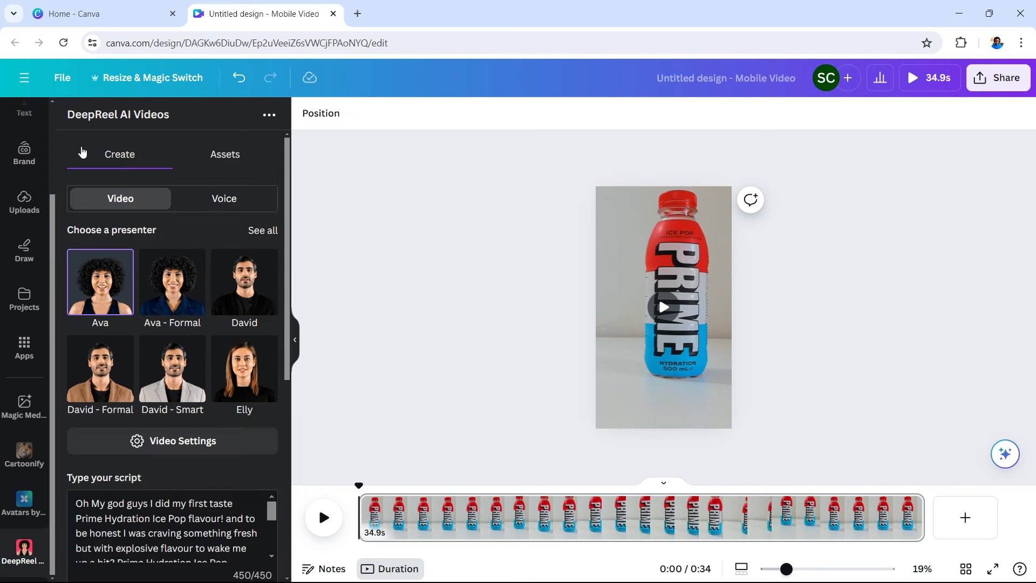
{"action": "left_click", "coordinate": [227, 158]}
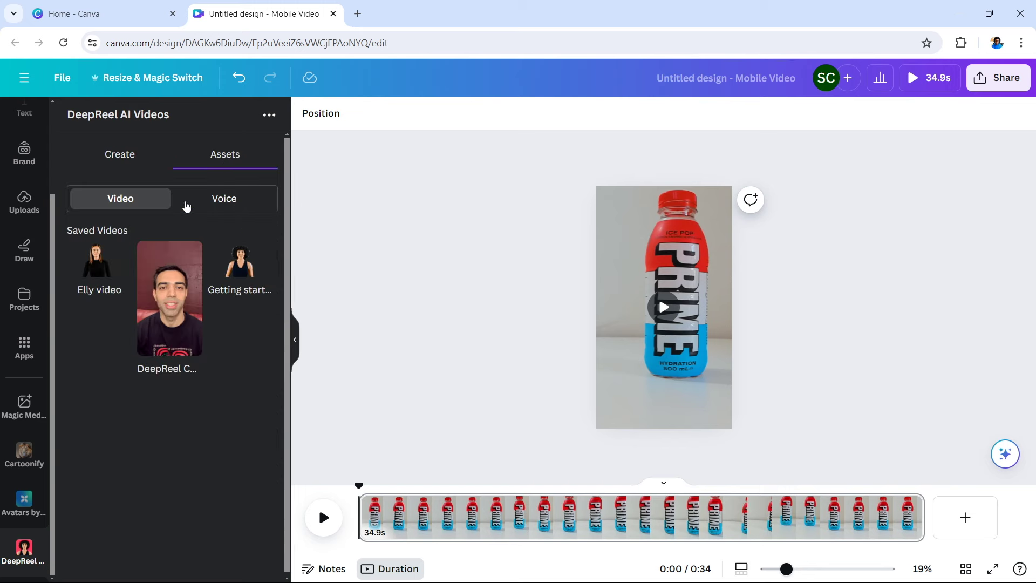
{"action": "left_click", "coordinate": [94, 284]}
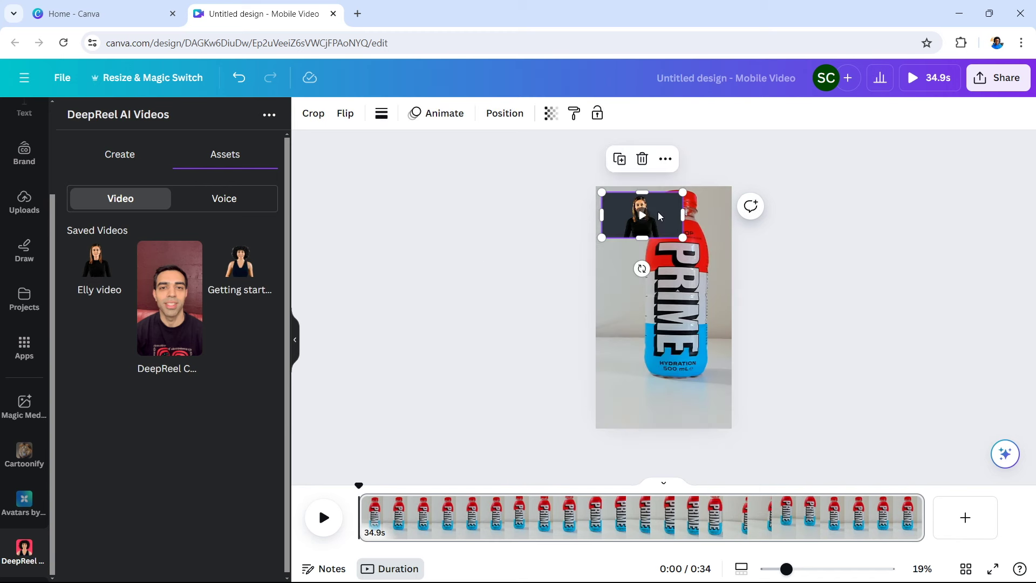
Centre the Elly video over the bottle and enlarge it to span the page width.
{"action": "left_click_drag", "start_coordinate": [658, 216], "coordinate": [680, 321]}
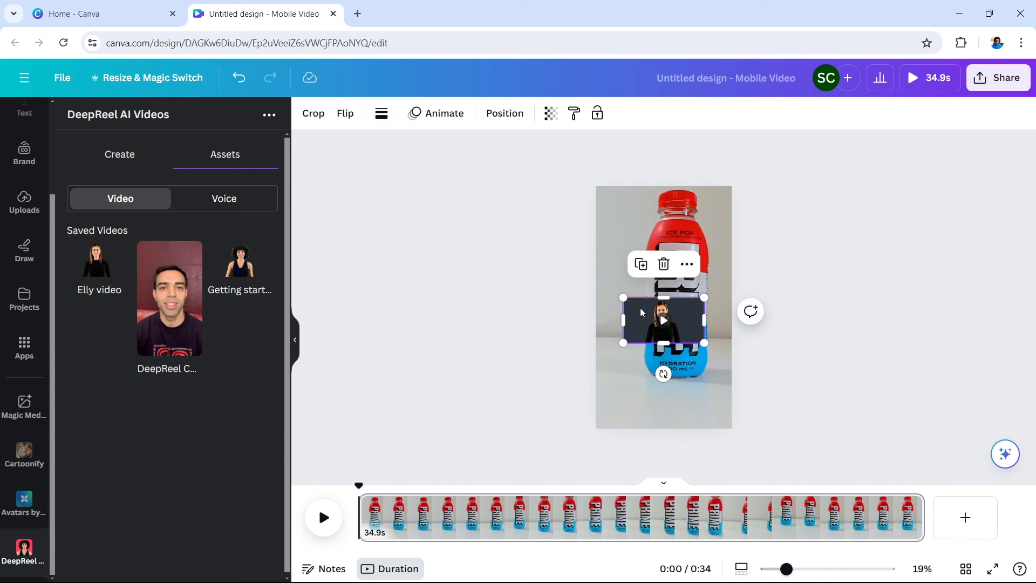
{"action": "left_click_drag", "start_coordinate": [624, 297], "coordinate": [560, 259]}
{"action": "left_click_drag", "start_coordinate": [705, 343], "coordinate": [791, 409]}
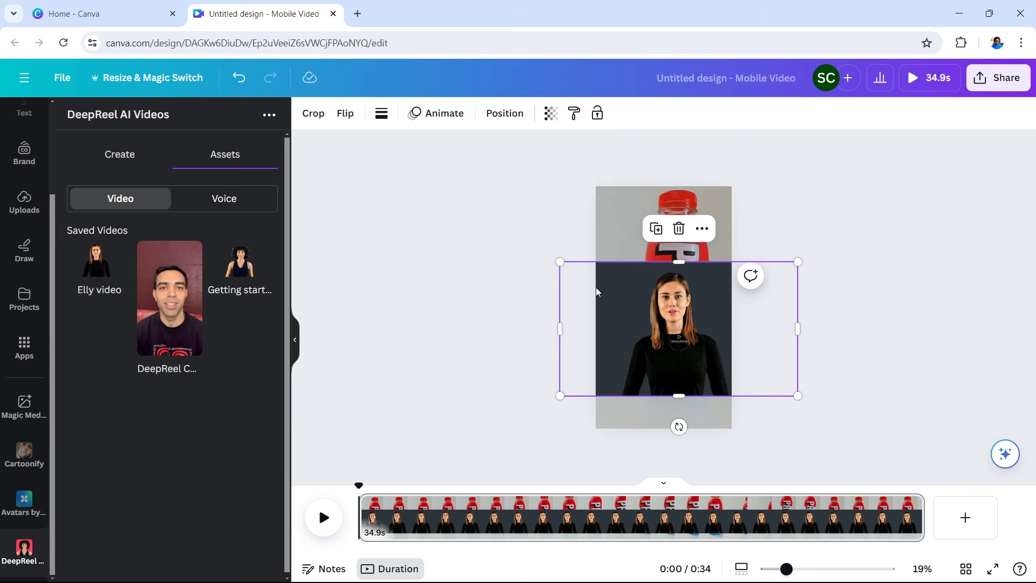
{"action": "left_click_drag", "start_coordinate": [560, 262], "coordinate": [541, 251]}
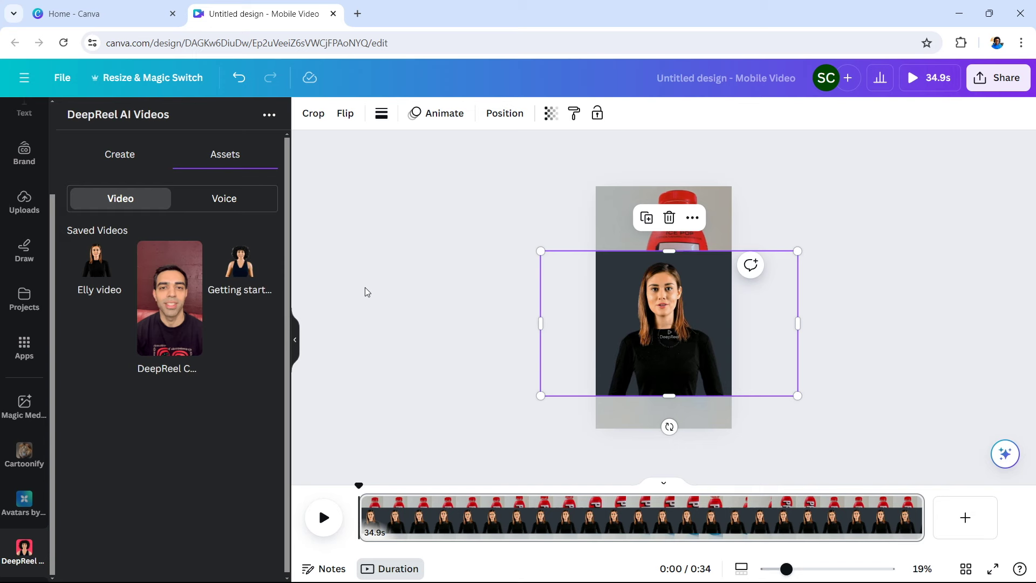
Start a new DeepReel video and paste in the Prime Hydration promo script.
{"action": "left_click", "coordinate": [126, 163]}
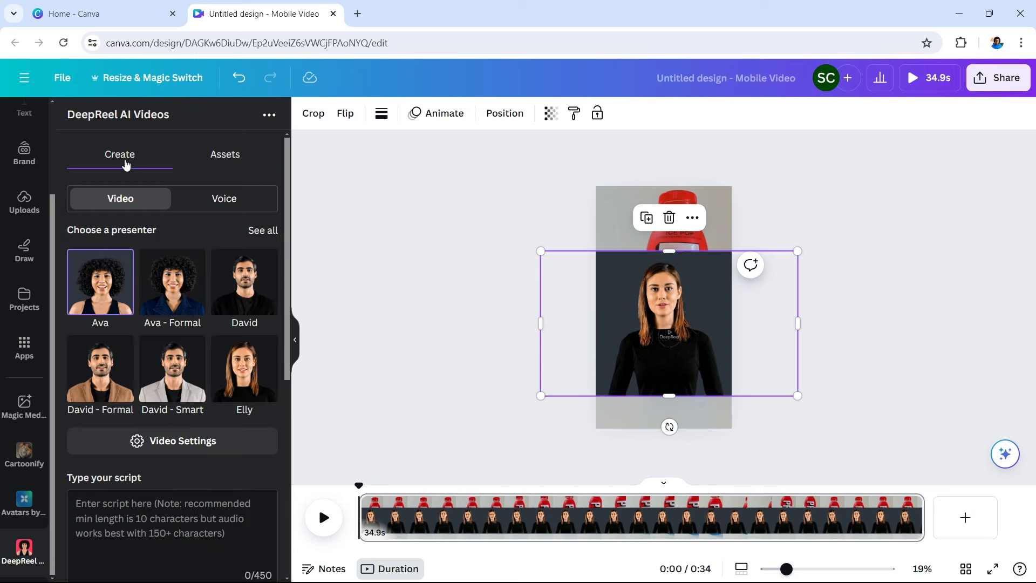
{"action": "scroll", "coordinate": [158, 318], "scroll_direction": "down", "scroll_amount": 1}
{"action": "scroll", "coordinate": [196, 316], "scroll_direction": "up", "scroll_amount": 1}
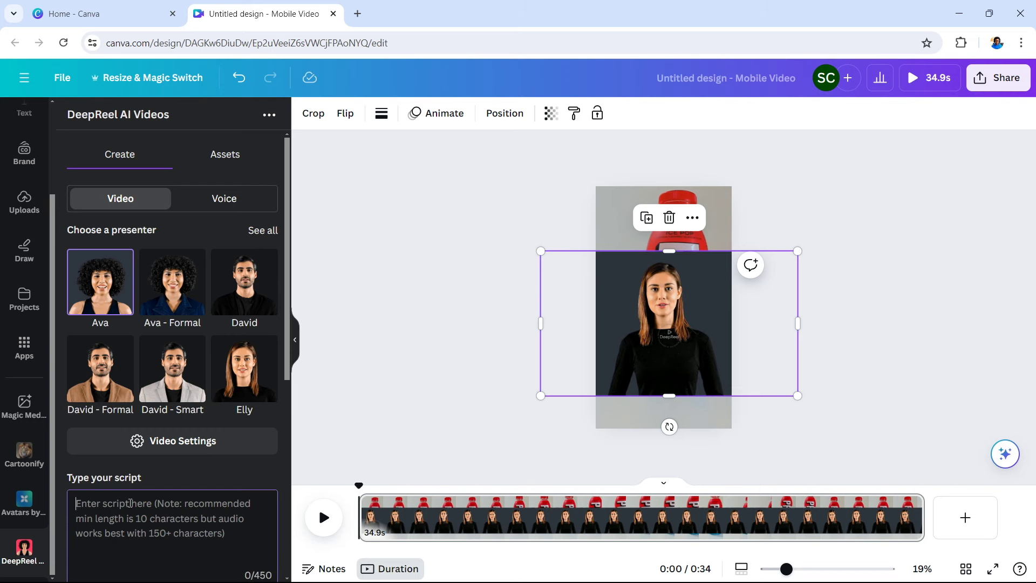
{"action": "key", "text": "ctrl+v"}
Set the script language to English - American and delete the stray trailing G.
{"action": "scroll", "coordinate": [127, 475], "scroll_direction": "down", "scroll_amount": 4}
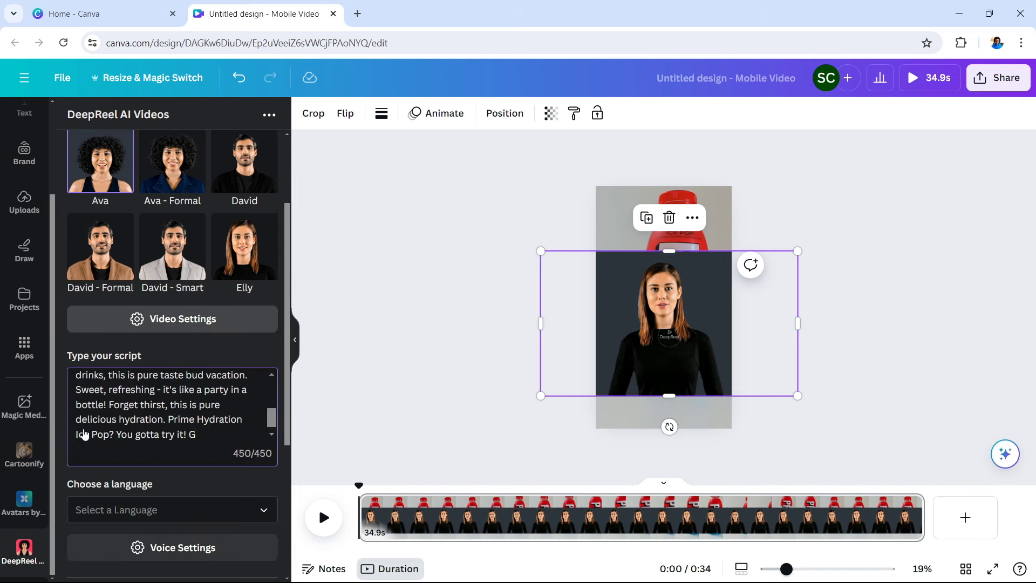
{"action": "left_click", "coordinate": [151, 399]}
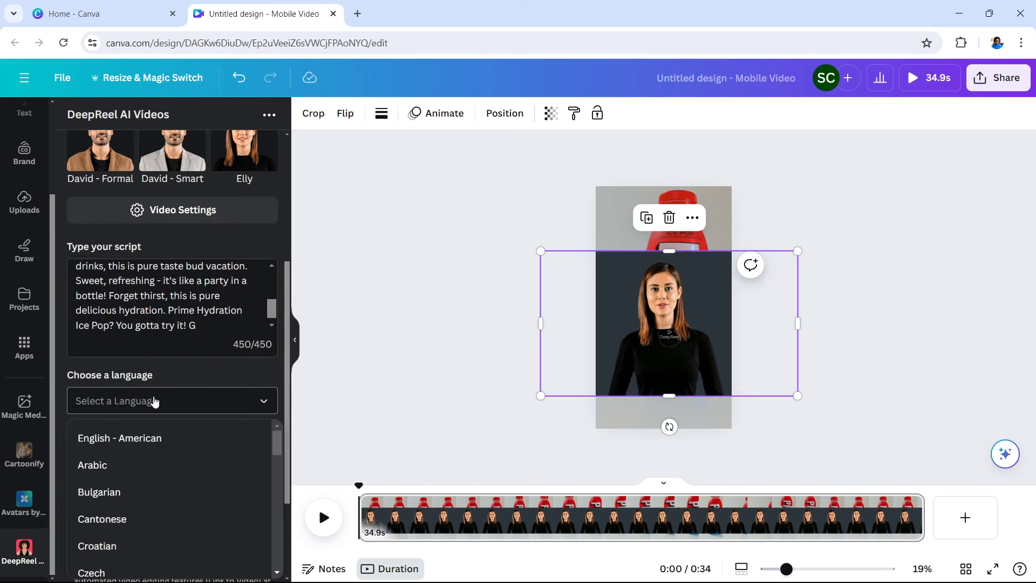
{"action": "left_click", "coordinate": [139, 438]}
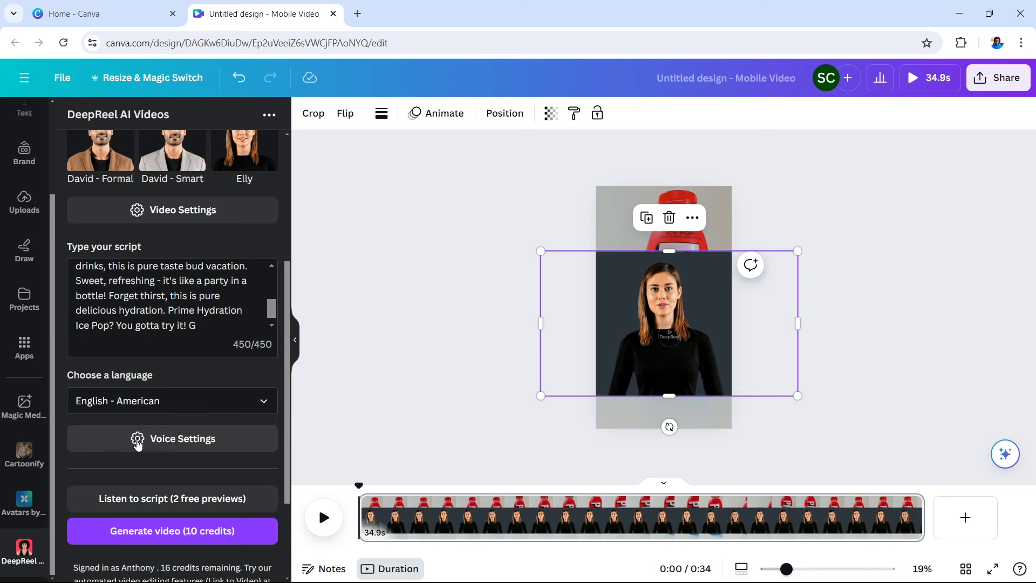
{"action": "key", "text": "BackSpace"}
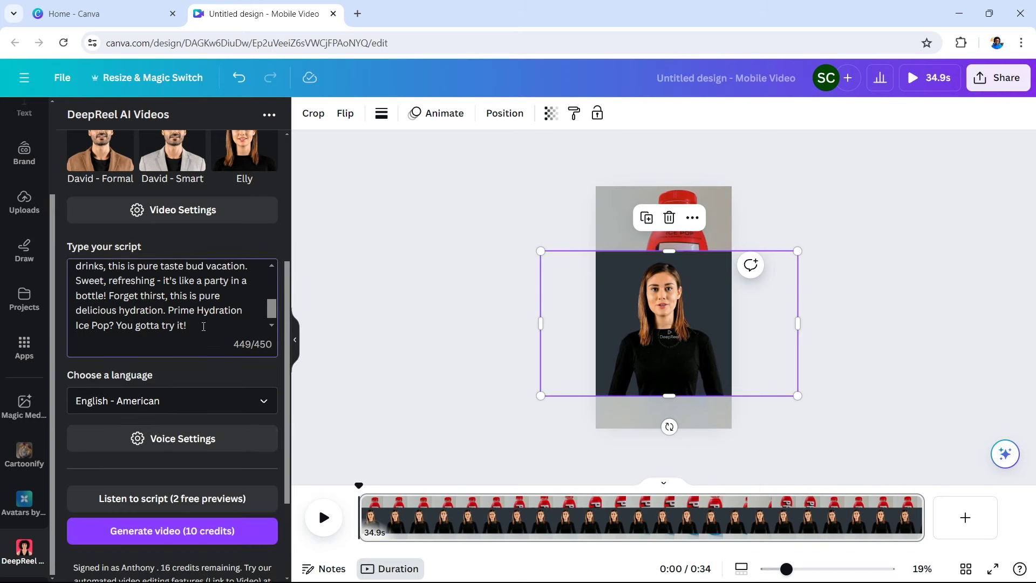
{"action": "scroll", "coordinate": [204, 327], "scroll_direction": "up", "scroll_amount": 3}
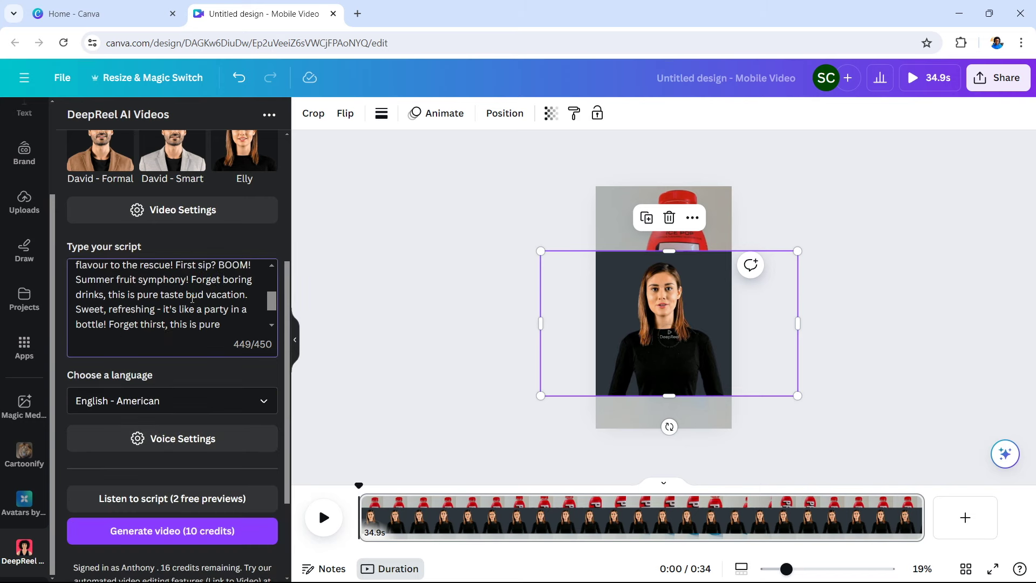
{"action": "left_click", "coordinate": [181, 218]}
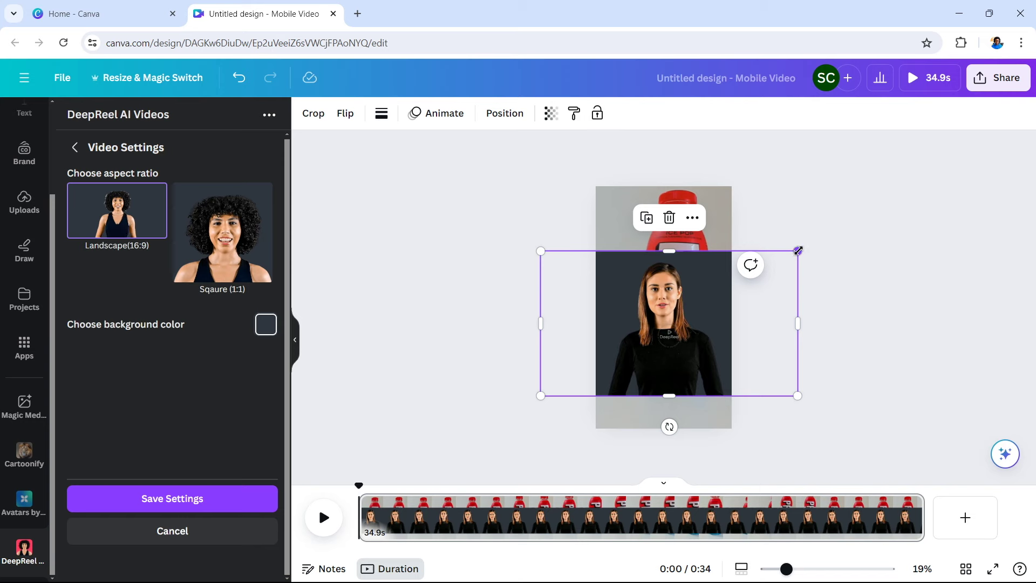
Set the presenter background colour to bright green (RGB 0, 255, 4) and save the settings.
{"action": "left_click_drag", "start_coordinate": [798, 250], "coordinate": [778, 259]}
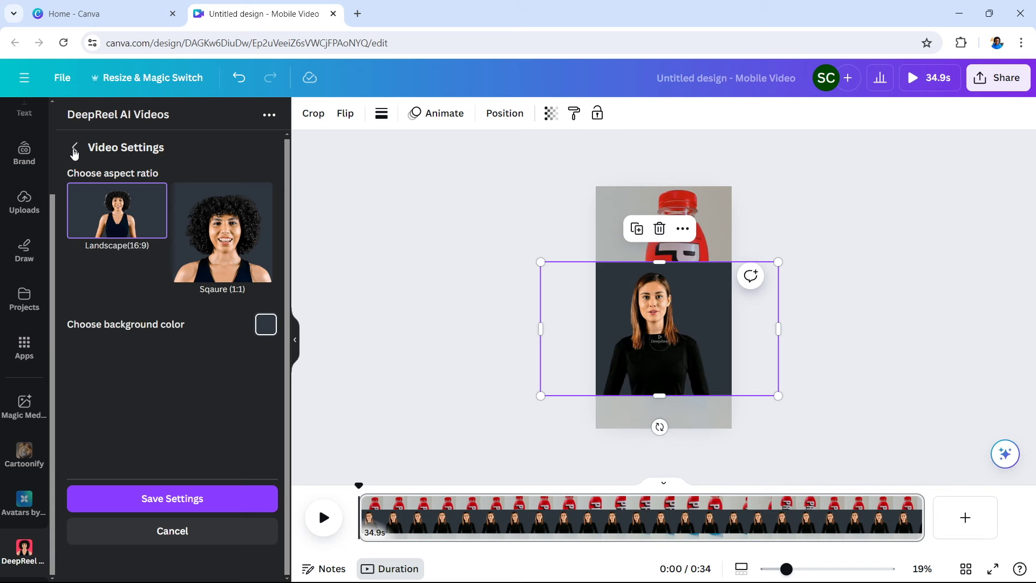
{"action": "left_click", "coordinate": [259, 327]}
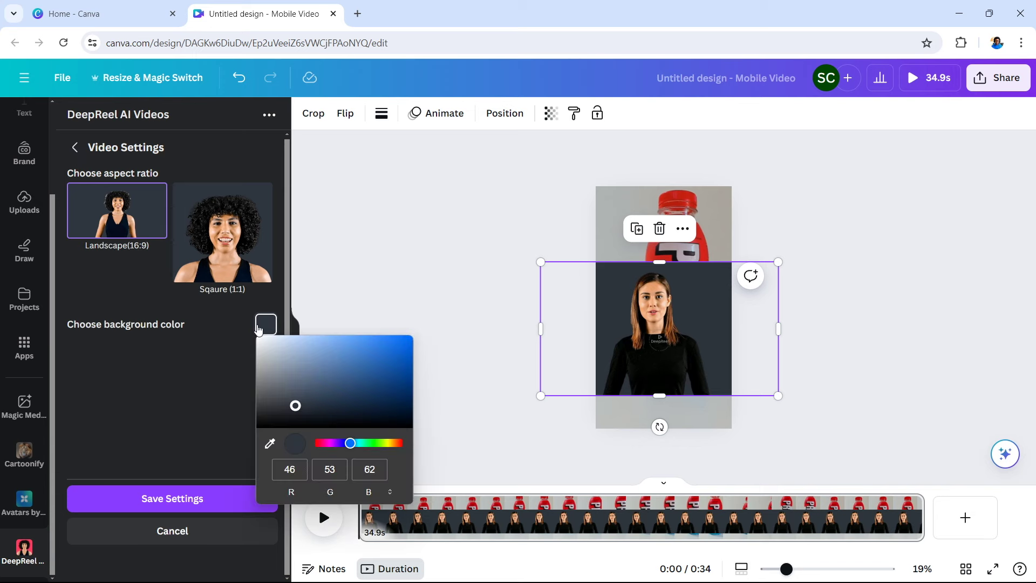
{"action": "left_click", "coordinate": [373, 443]}
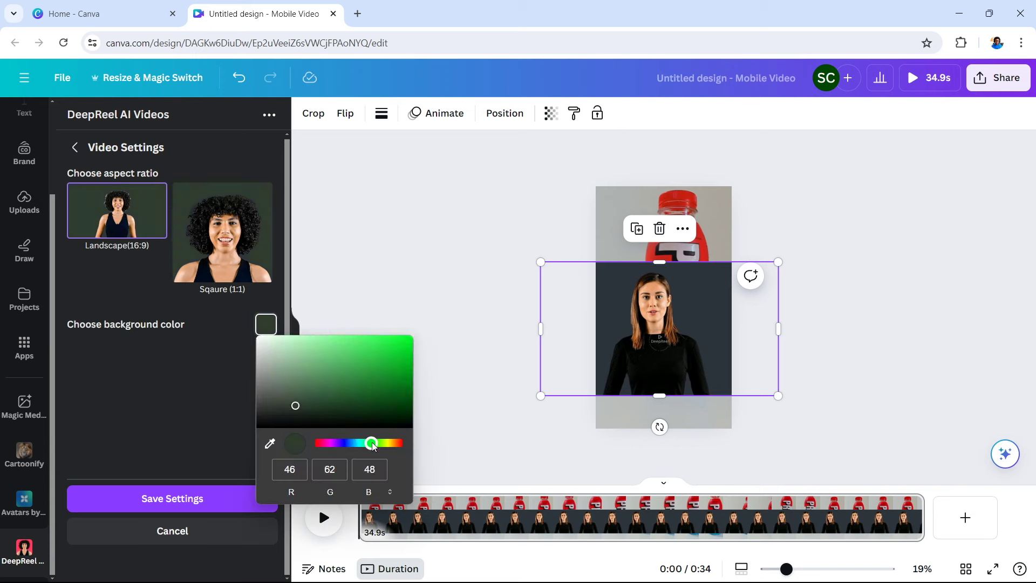
{"action": "mouse_move", "coordinate": [366, 387]}
{"action": "left_mouse_down"}
{"action": "mouse_move", "coordinate": [393, 388]}
{"action": "mouse_move", "coordinate": [414, 371]}
{"action": "left_mouse_up"}
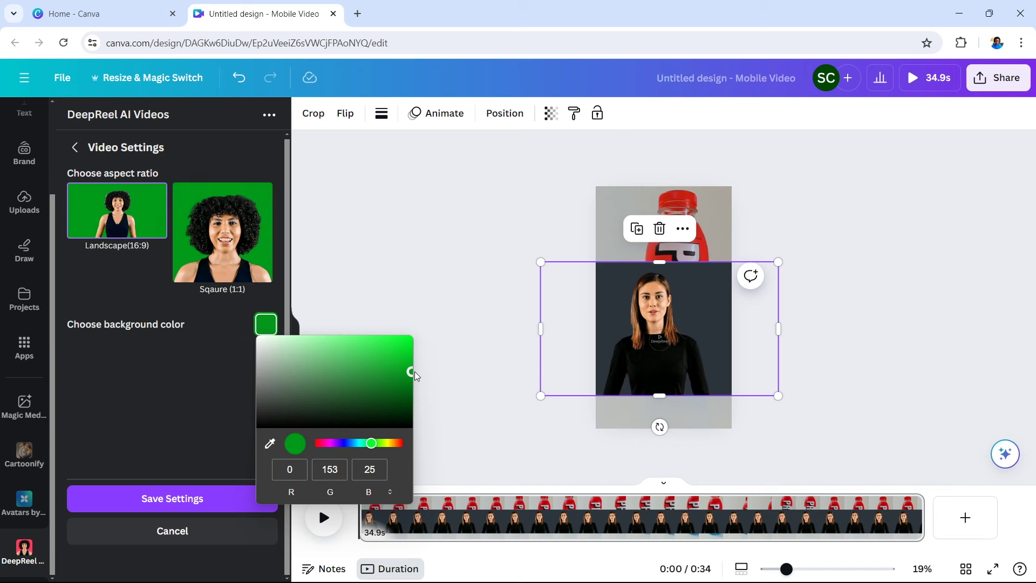
{"action": "left_click", "coordinate": [370, 443]}
{"action": "left_click_drag", "start_coordinate": [370, 446], "coordinate": [373, 443]}
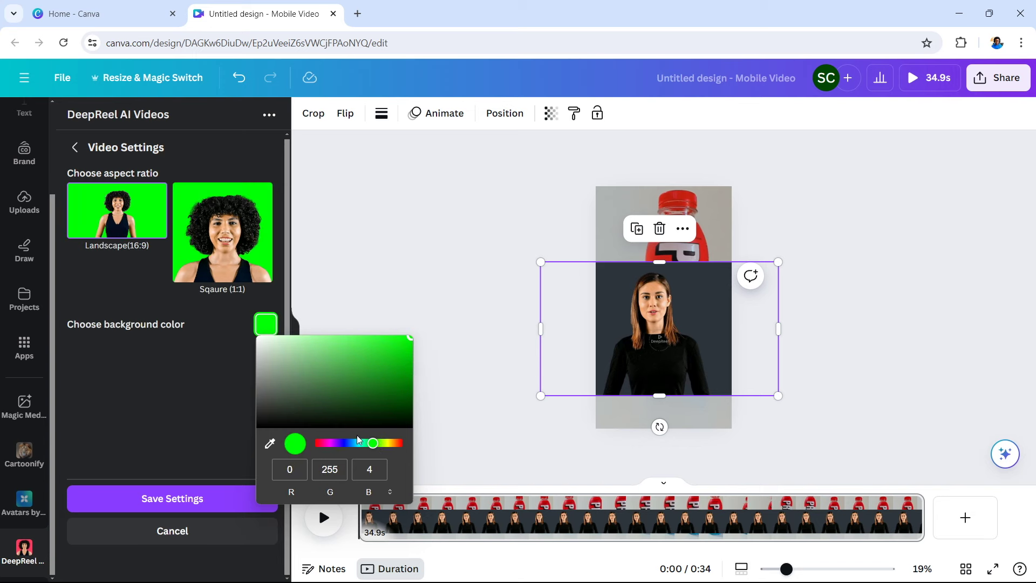
{"action": "left_click", "coordinate": [190, 502]}
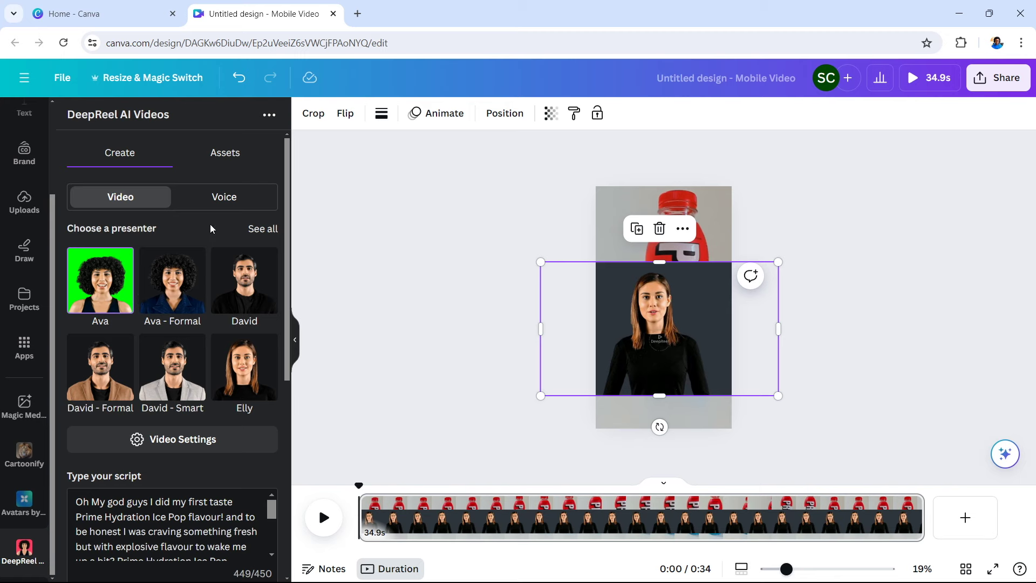
{"action": "scroll", "coordinate": [178, 353], "scroll_direction": "down", "scroll_amount": 1}
Re-save the video settings and generate the presenter video for 10 credits.
{"action": "left_click", "coordinate": [173, 383]}
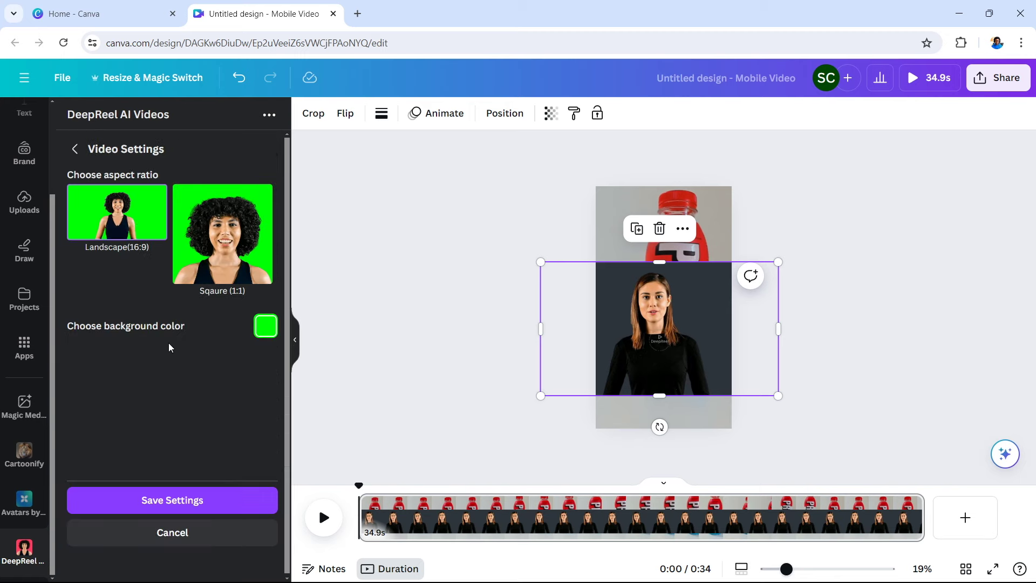
{"action": "left_click", "coordinate": [176, 500]}
{"action": "scroll", "coordinate": [139, 426], "scroll_direction": "down", "scroll_amount": 10}
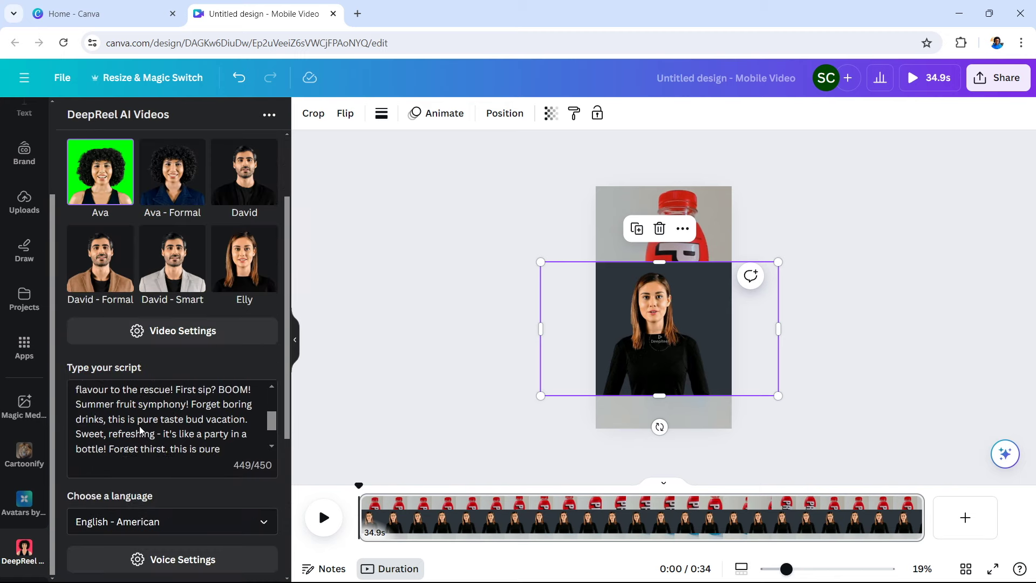
{"action": "scroll", "coordinate": [180, 419], "scroll_direction": "down", "scroll_amount": 1}
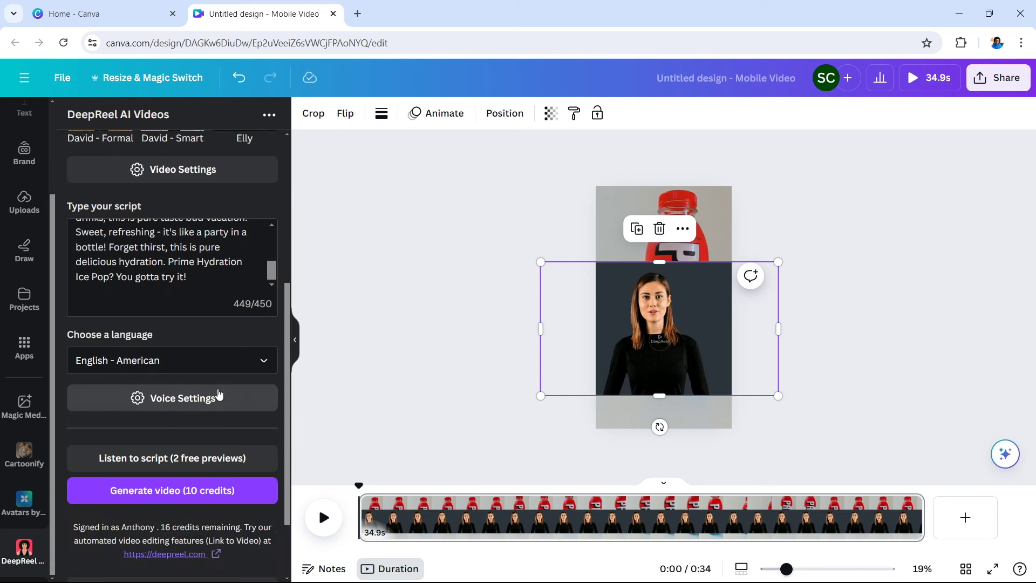
{"action": "left_click", "coordinate": [173, 491]}
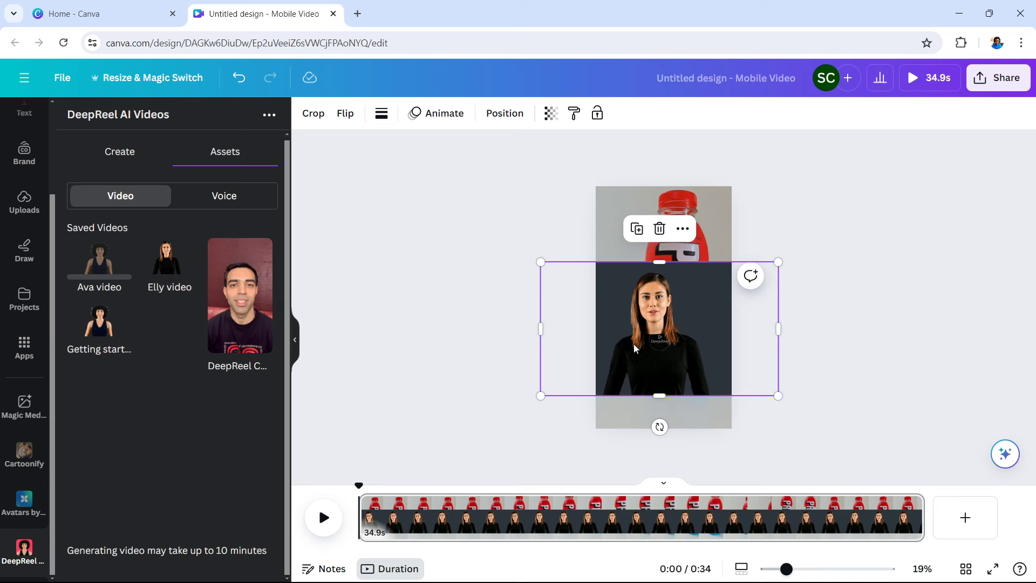
Mute the Prime bottle video by setting its volume to 0.
{"action": "left_click", "coordinate": [718, 220]}
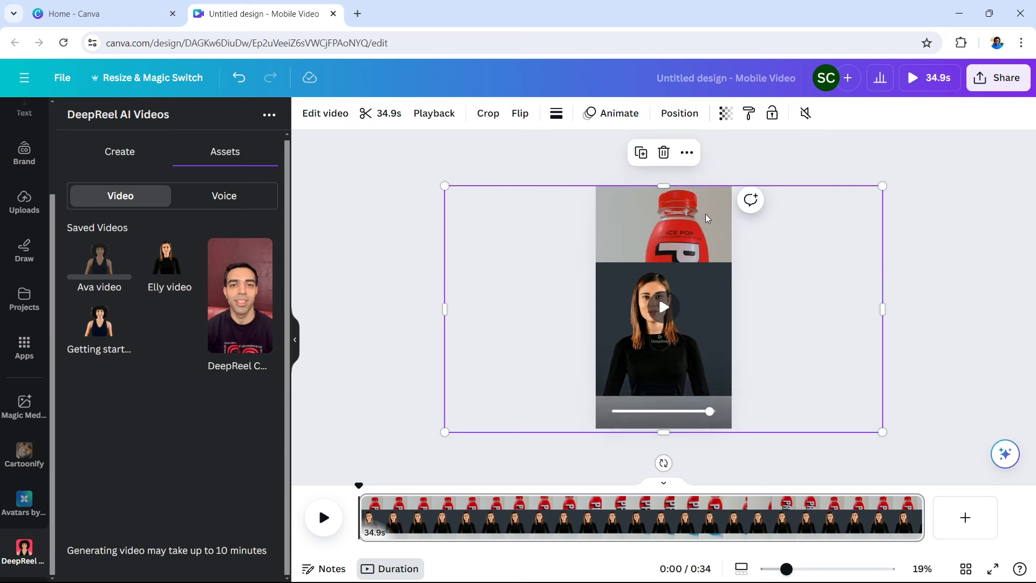
{"action": "left_click", "coordinate": [804, 115]}
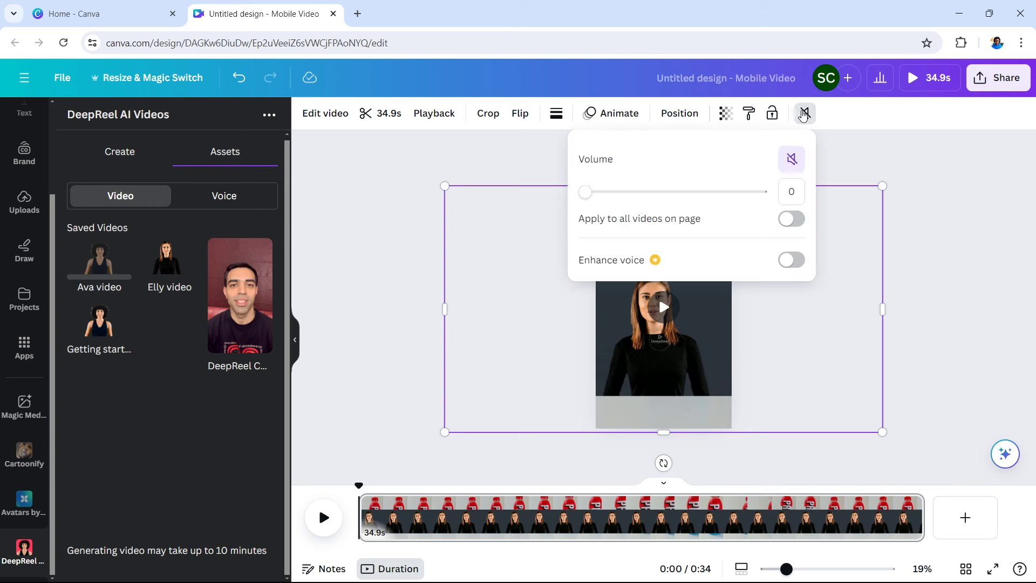
{"action": "left_click_drag", "start_coordinate": [617, 198], "coordinate": [726, 212]}
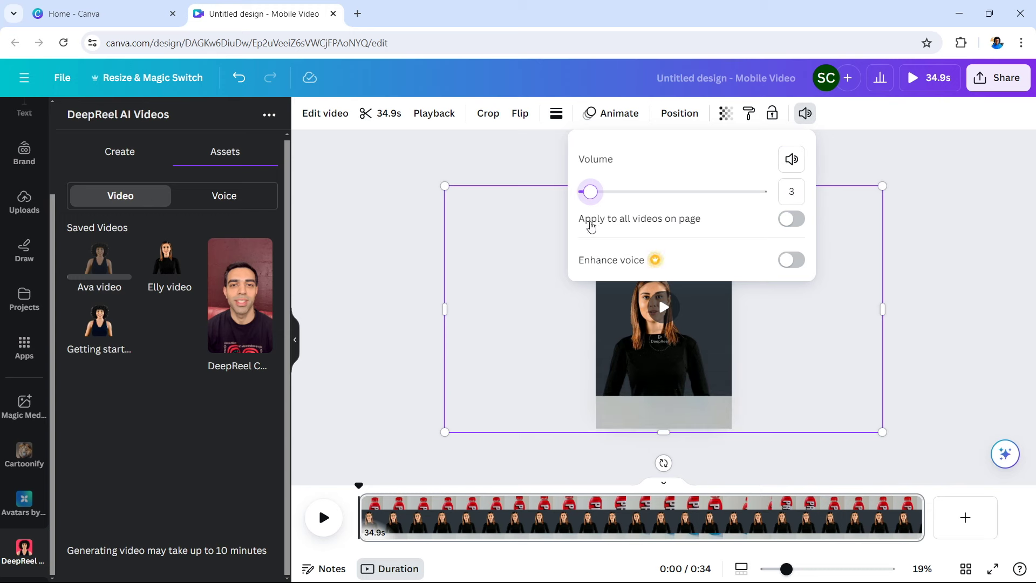
{"action": "left_click", "coordinate": [582, 192]}
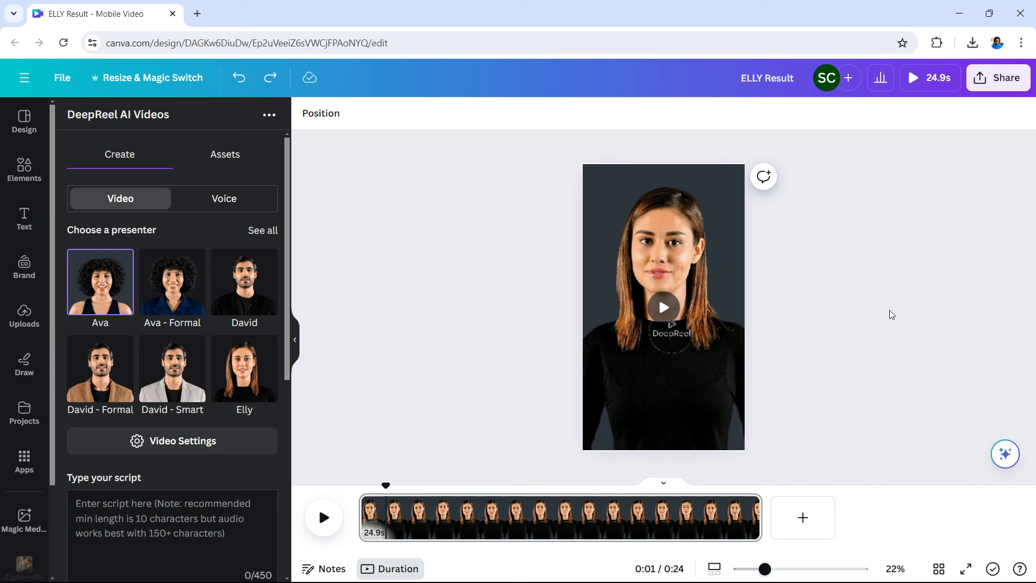
Go to the ELLY Result design and show the Videos tab under Uploads.
{"action": "mouse_move", "coordinate": [634, 317]}
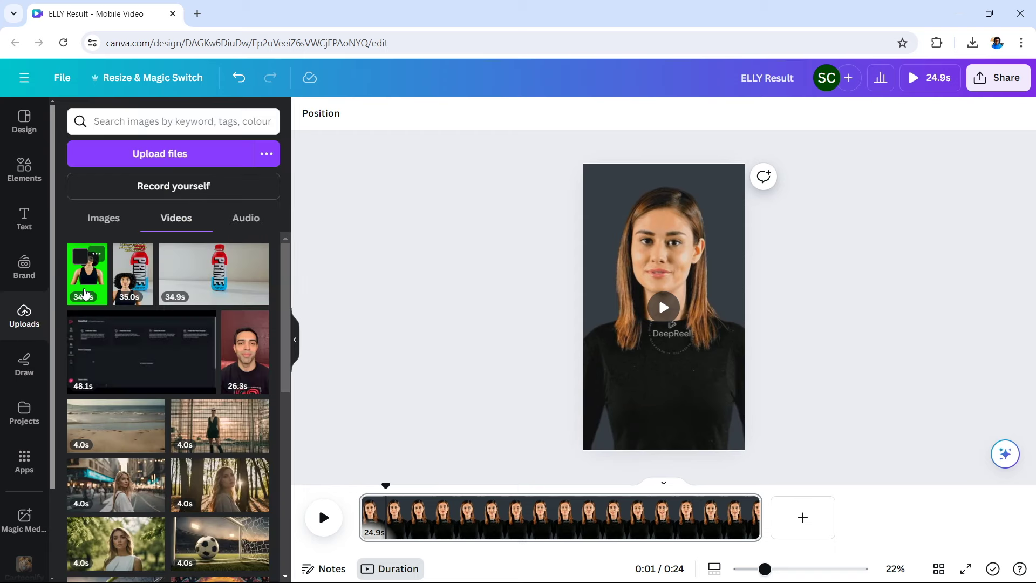
Add the green-background presenter clip, stretch it to fill the page, and pause playback.
{"action": "left_click", "coordinate": [85, 293]}
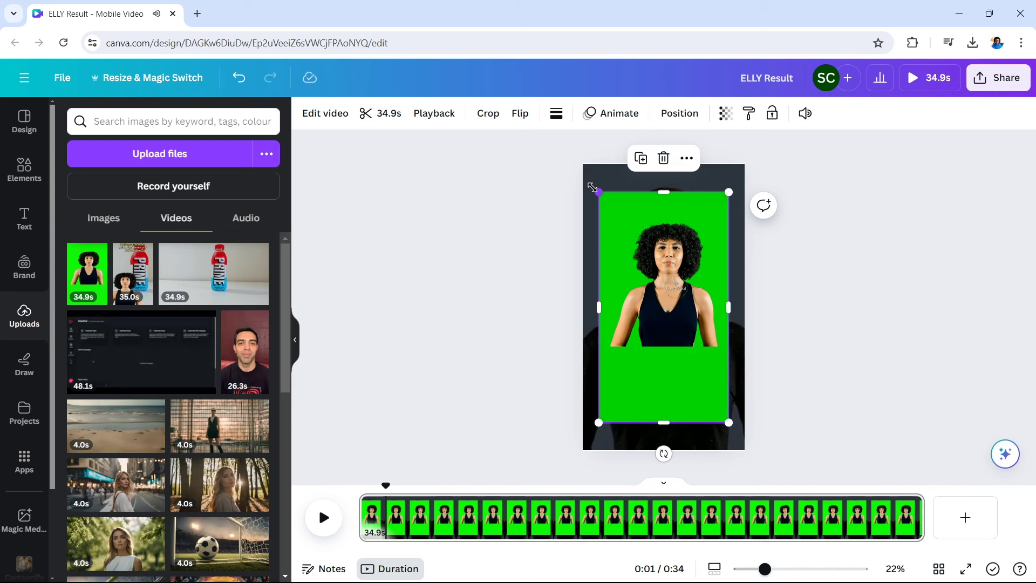
{"action": "left_click_drag", "start_coordinate": [598, 192], "coordinate": [579, 168]}
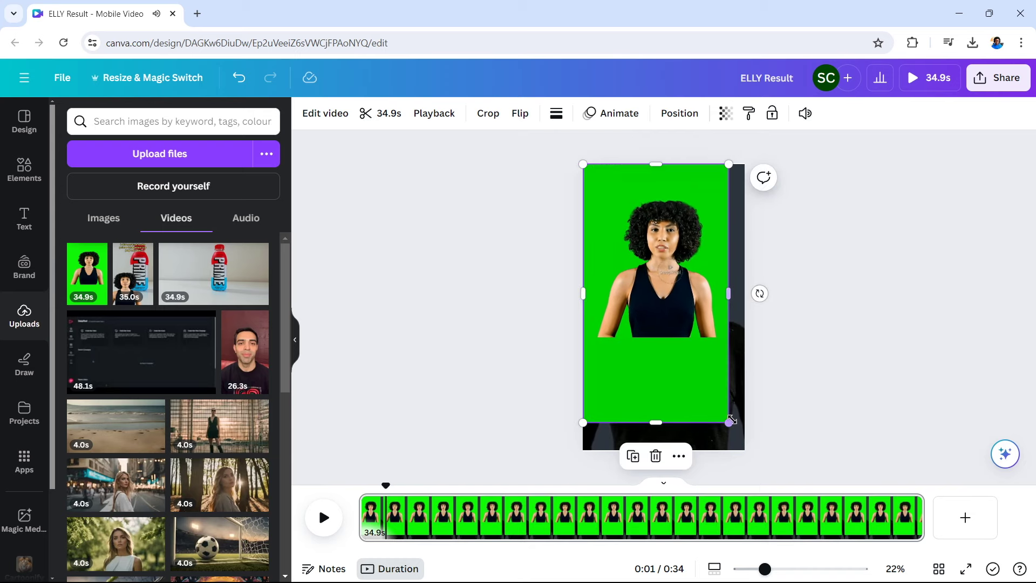
{"action": "left_click_drag", "start_coordinate": [728, 423], "coordinate": [745, 452]}
{"action": "mouse_move", "coordinate": [664, 315]}
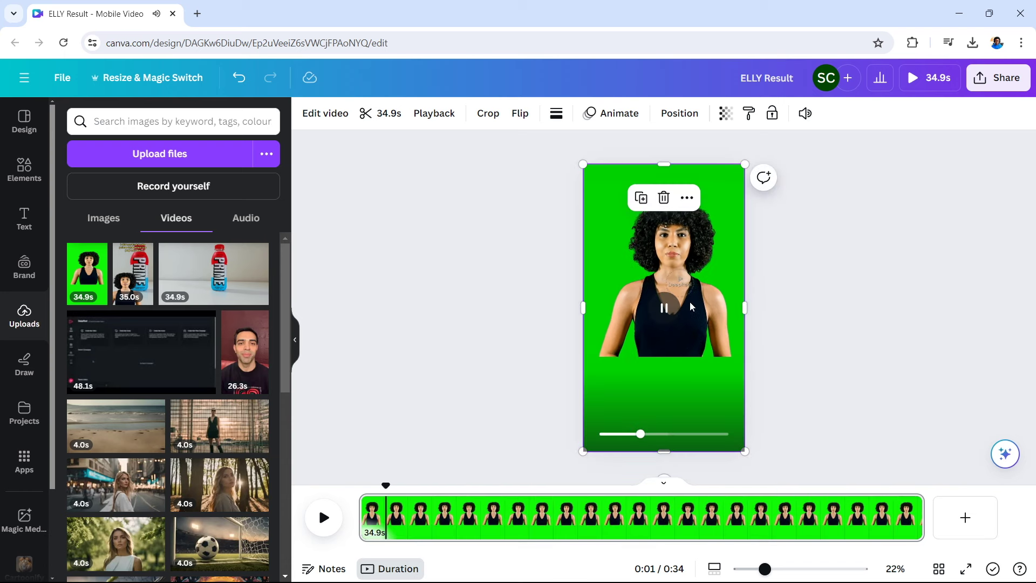
{"action": "left_click", "coordinate": [664, 312]}
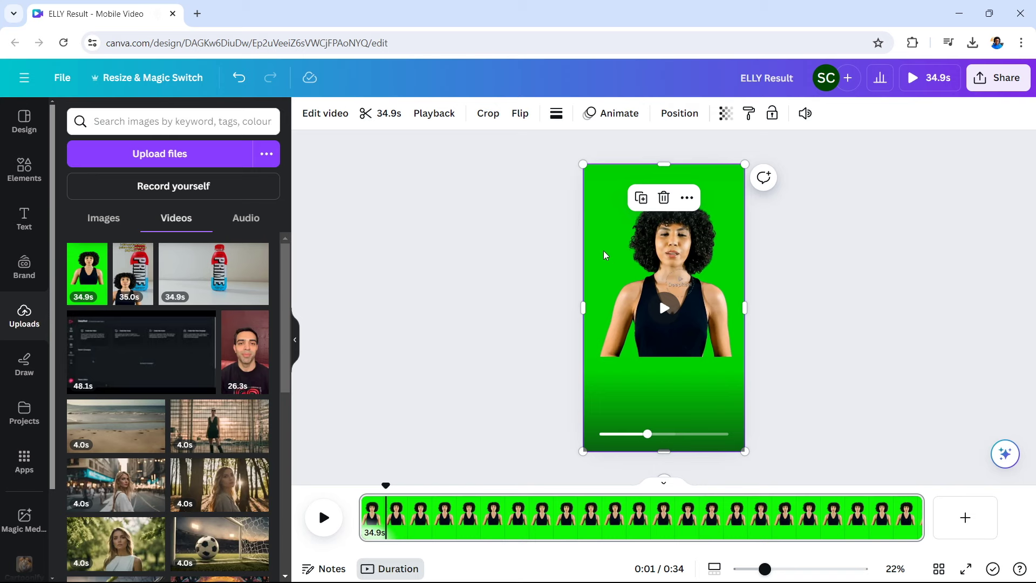
Add a square recoloured to the backdrop green #00D500 via eyedropper and move it lower left.
{"action": "left_click", "coordinate": [21, 174]}
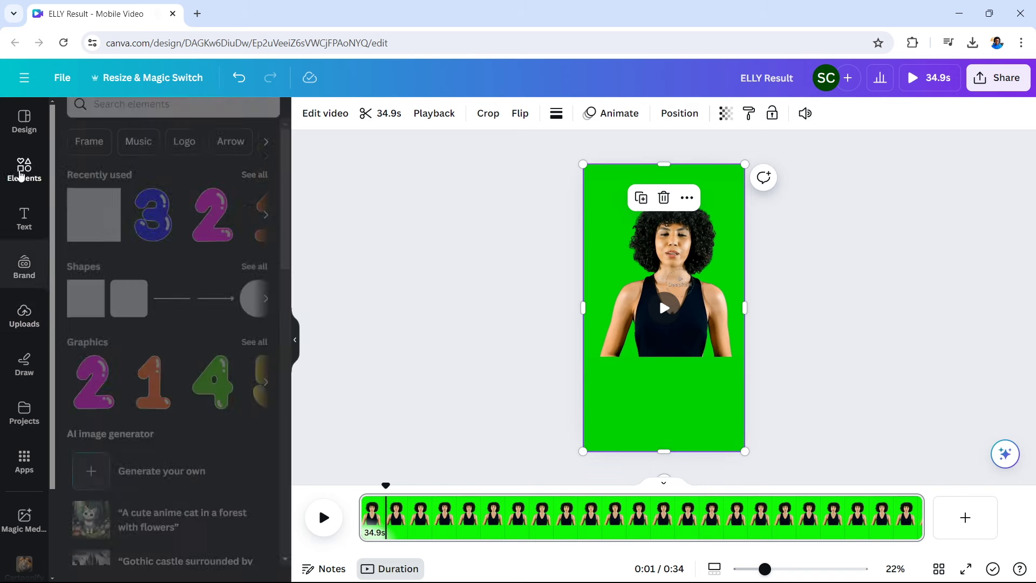
{"action": "left_click", "coordinate": [86, 227]}
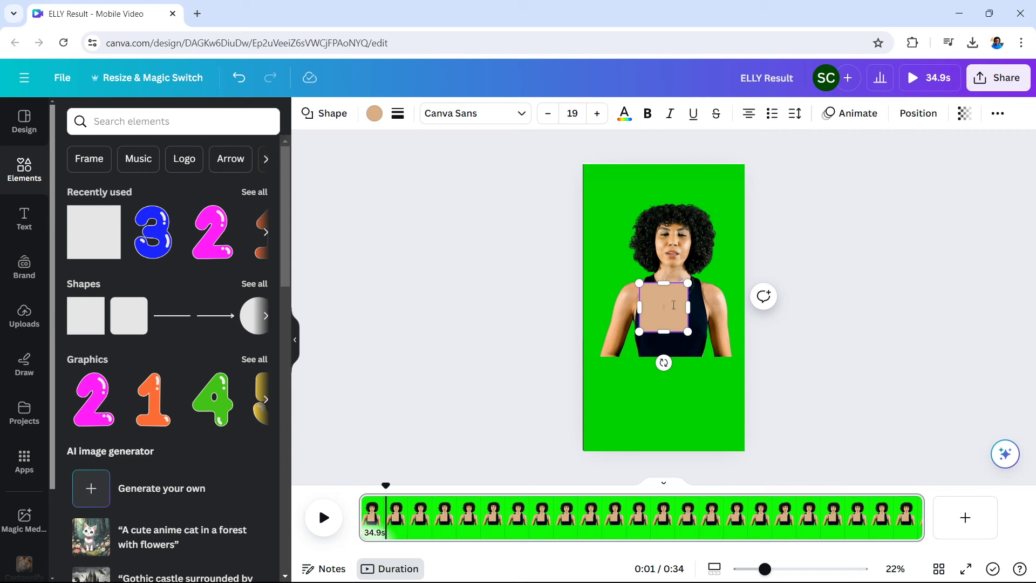
{"action": "left_click", "coordinate": [371, 122]}
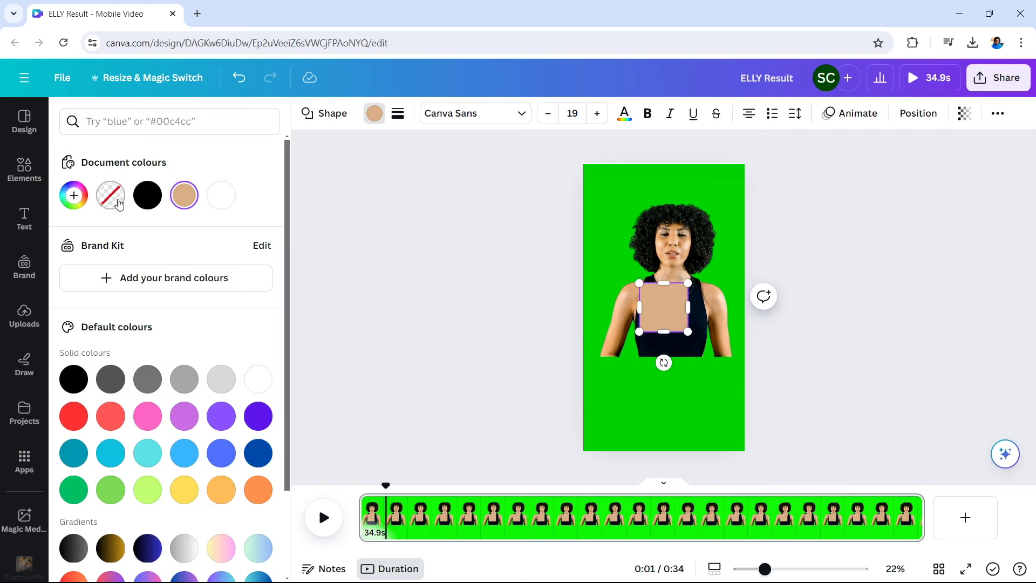
{"action": "left_click", "coordinate": [74, 198]}
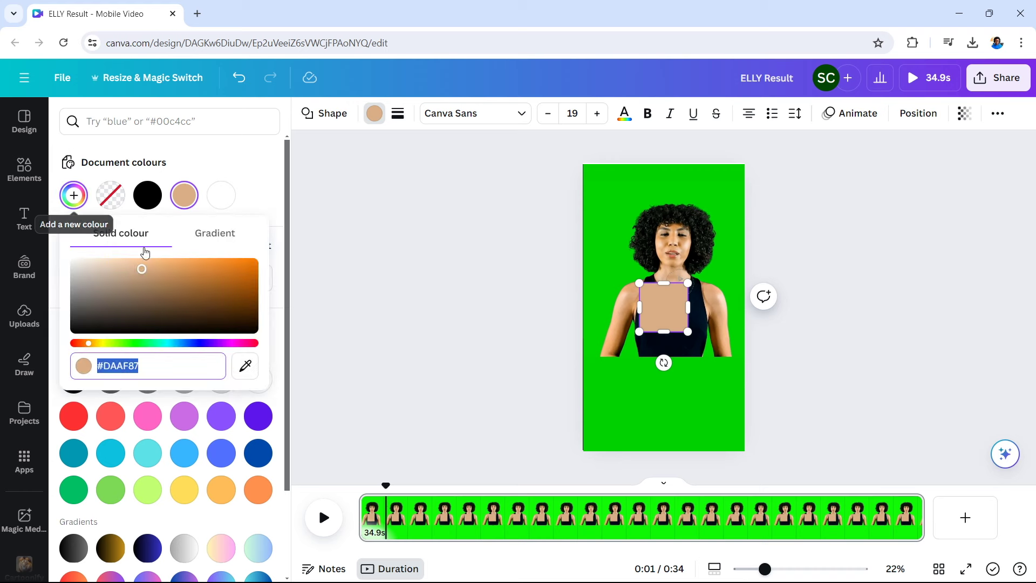
{"action": "left_click", "coordinate": [244, 367]}
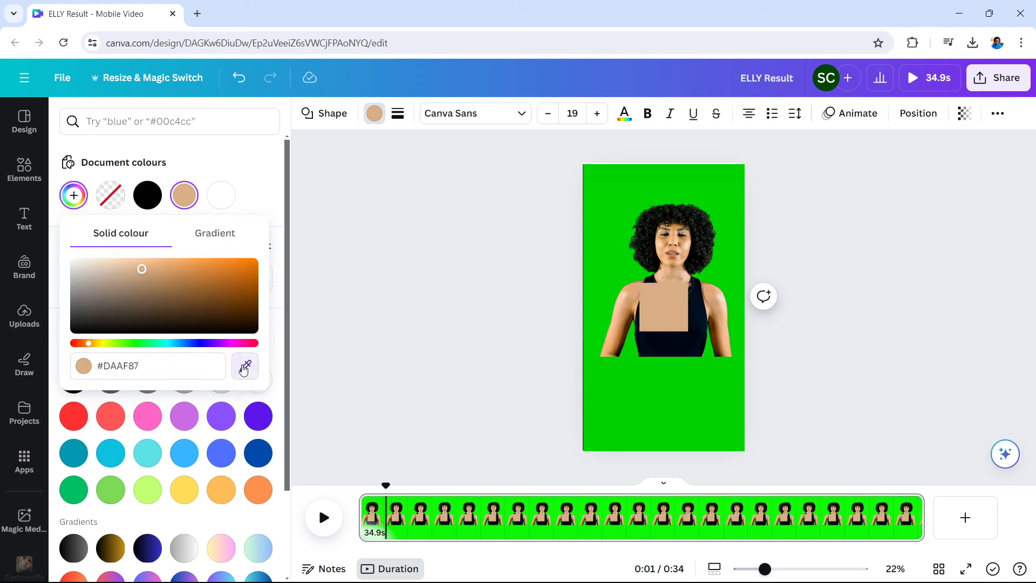
{"action": "left_click", "coordinate": [608, 247]}
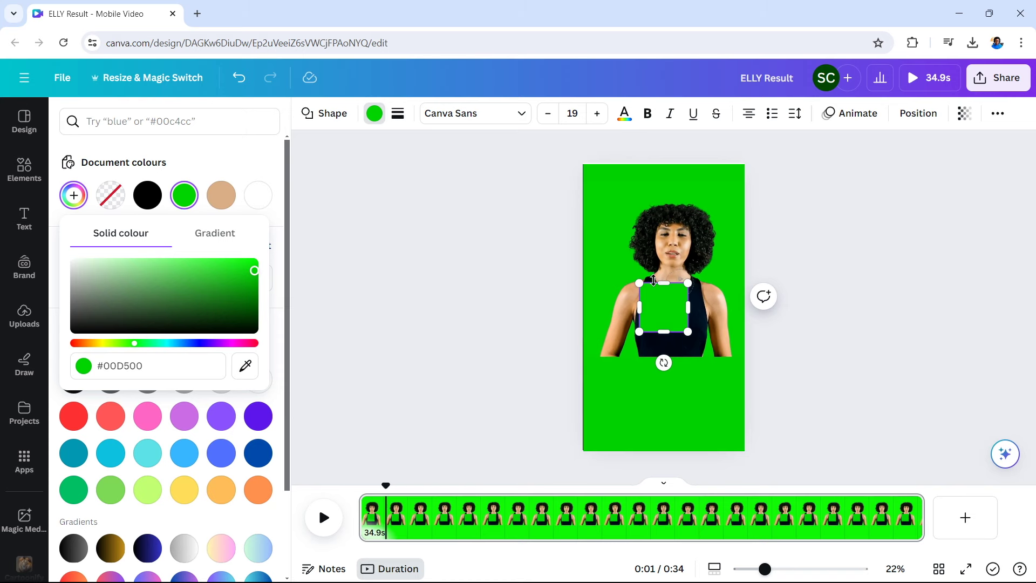
{"action": "left_click_drag", "start_coordinate": [665, 317], "coordinate": [610, 390]}
{"action": "left_click", "coordinate": [678, 273]}
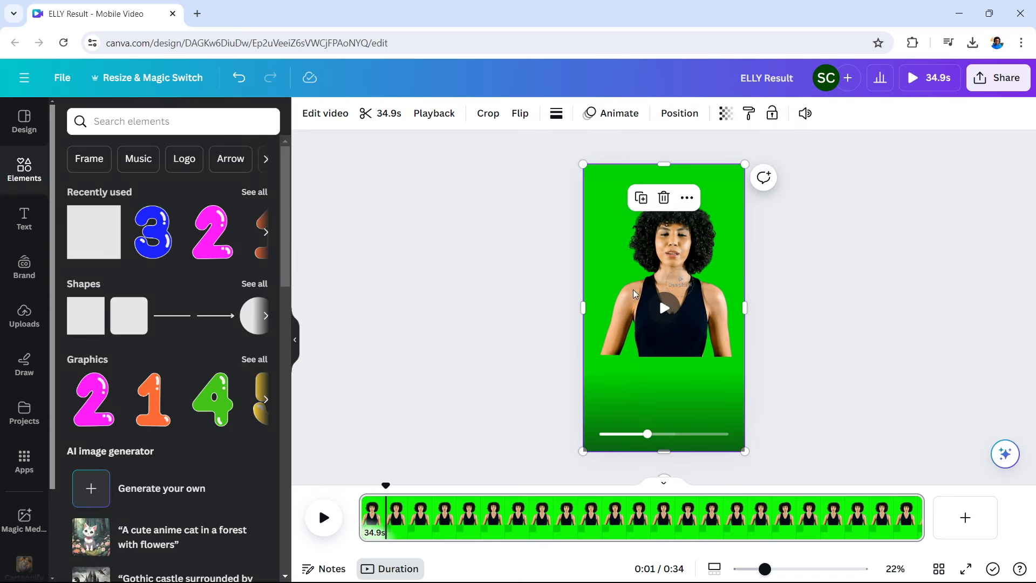
Add the 35.0s captioned Prime bottle video from uploaded videos to the page.
{"action": "left_click", "coordinate": [596, 374]}
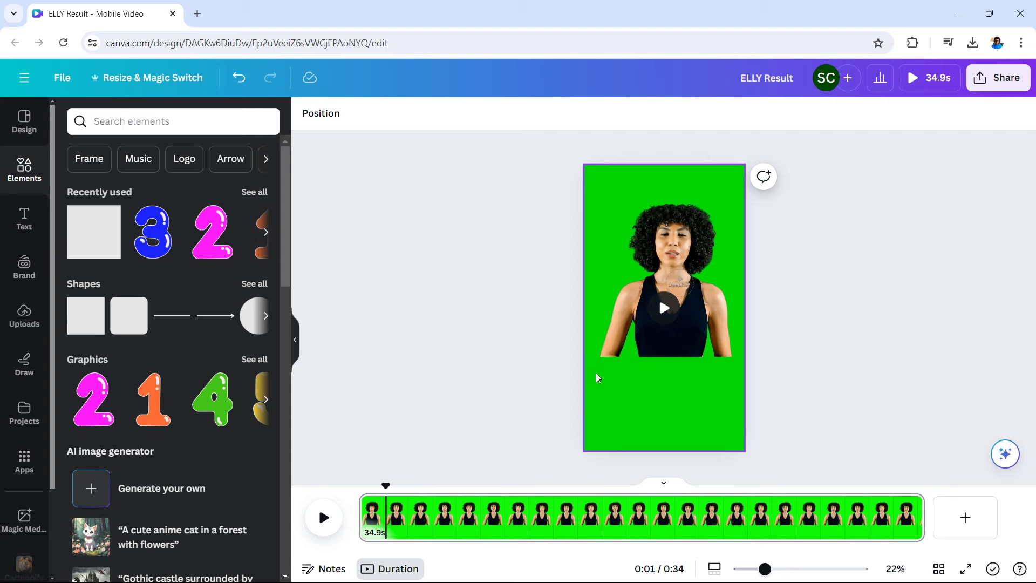
{"action": "left_click", "coordinate": [25, 316]}
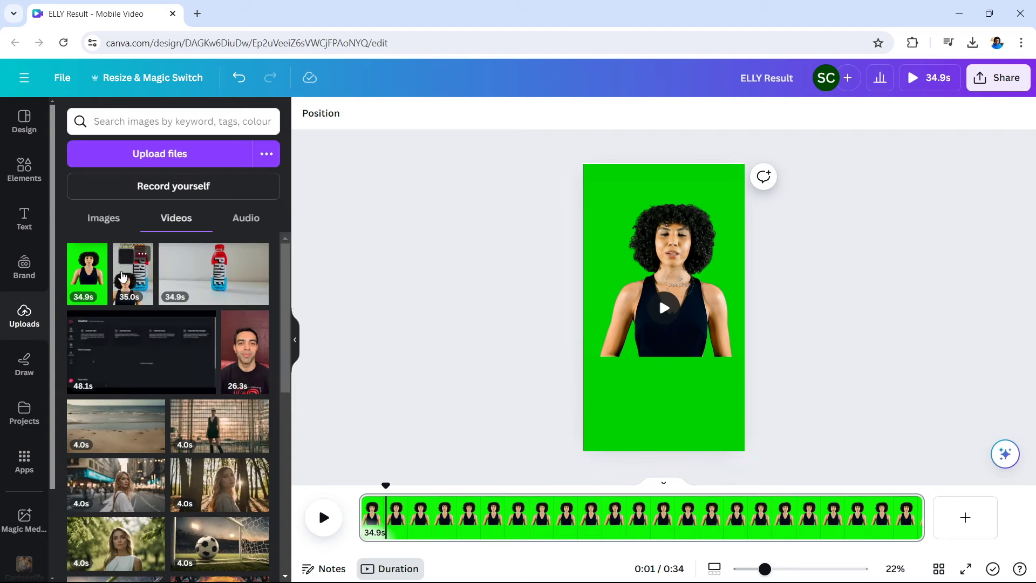
{"action": "left_click", "coordinate": [124, 261]}
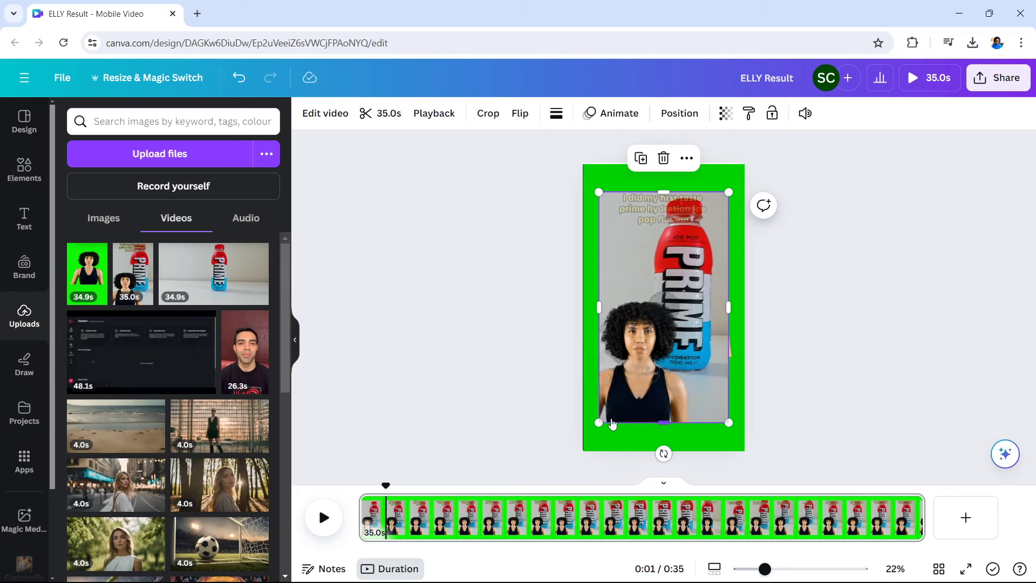
Stretch the bottle video by its corner handles to cover the whole page.
{"action": "left_click_drag", "start_coordinate": [598, 423], "coordinate": [583, 451]}
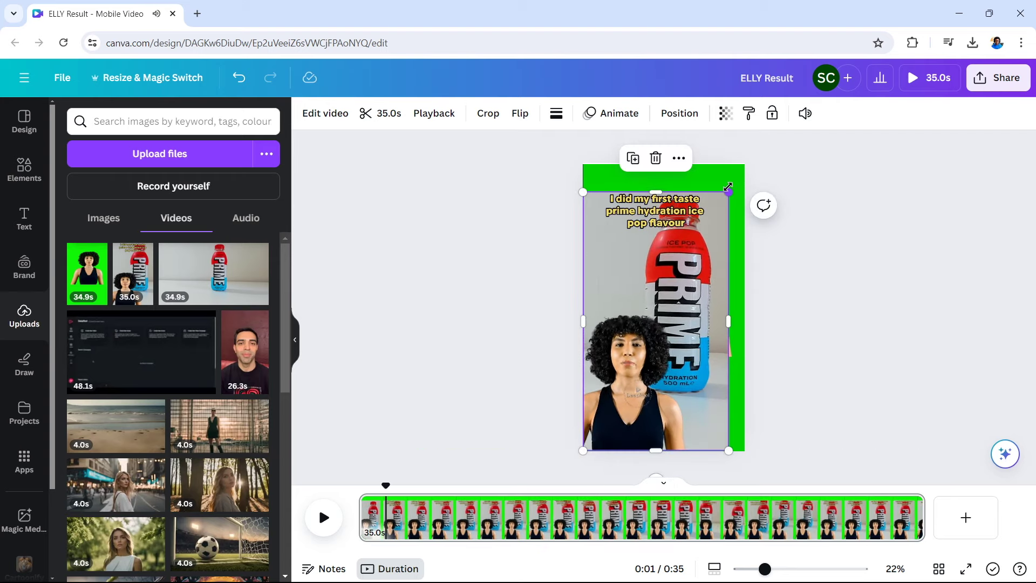
{"action": "left_click_drag", "start_coordinate": [728, 187], "coordinate": [746, 164]}
{"action": "left_click", "coordinate": [899, 335]}
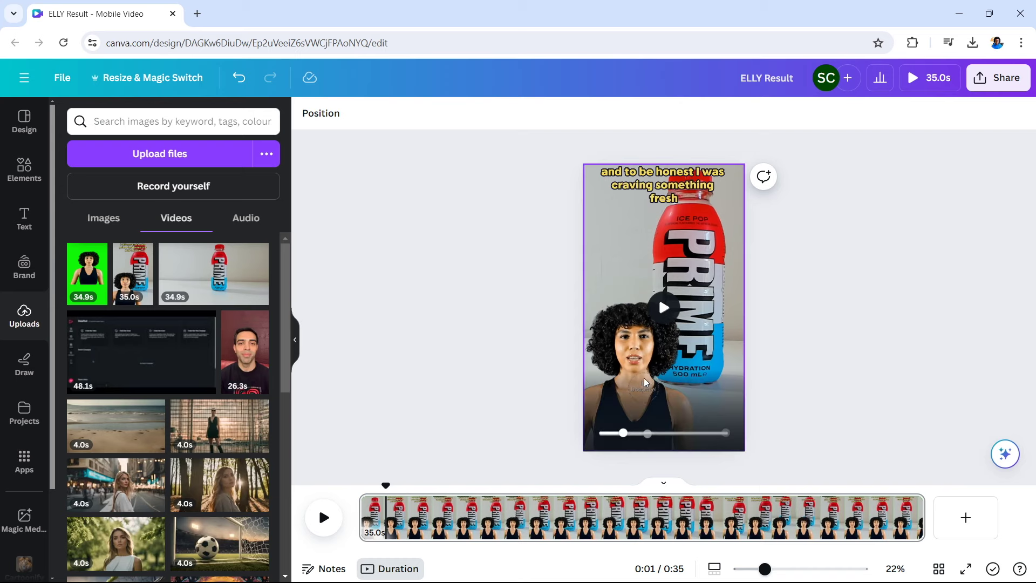
{"action": "scroll", "coordinate": [643, 378], "scroll_direction": "up", "scroll_amount": 5}
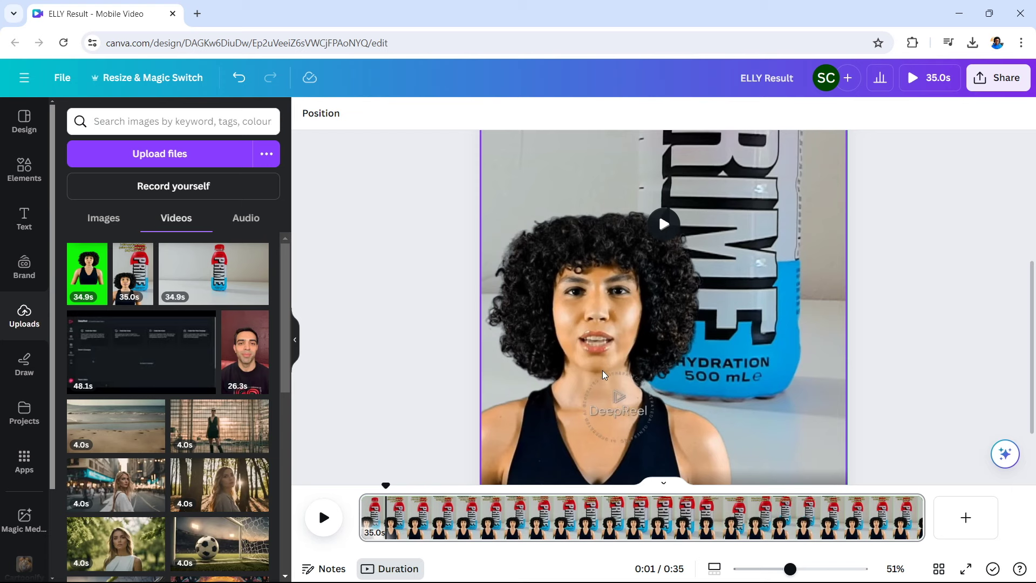
{"action": "scroll", "coordinate": [649, 241], "scroll_direction": "down", "scroll_amount": 5}
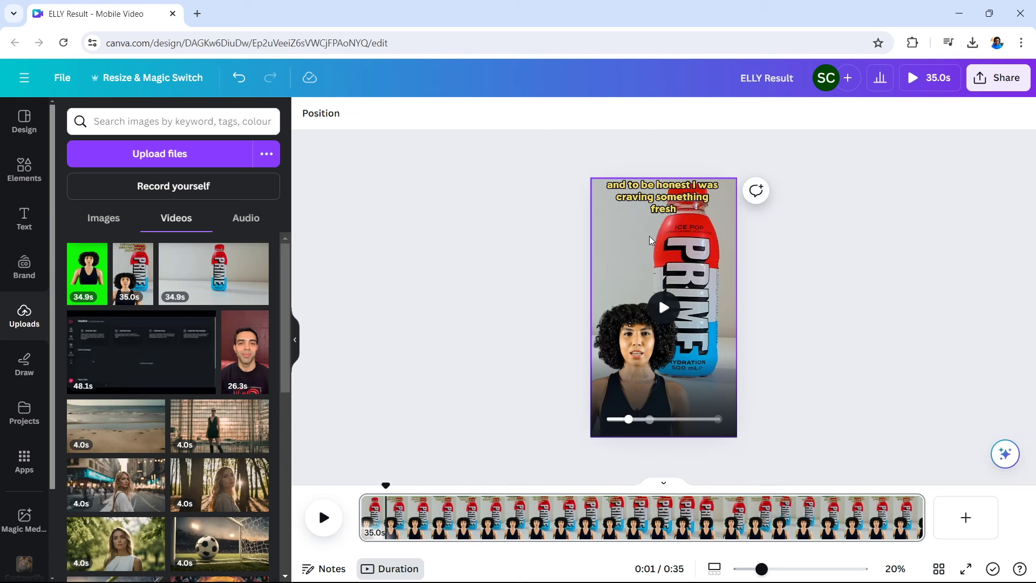